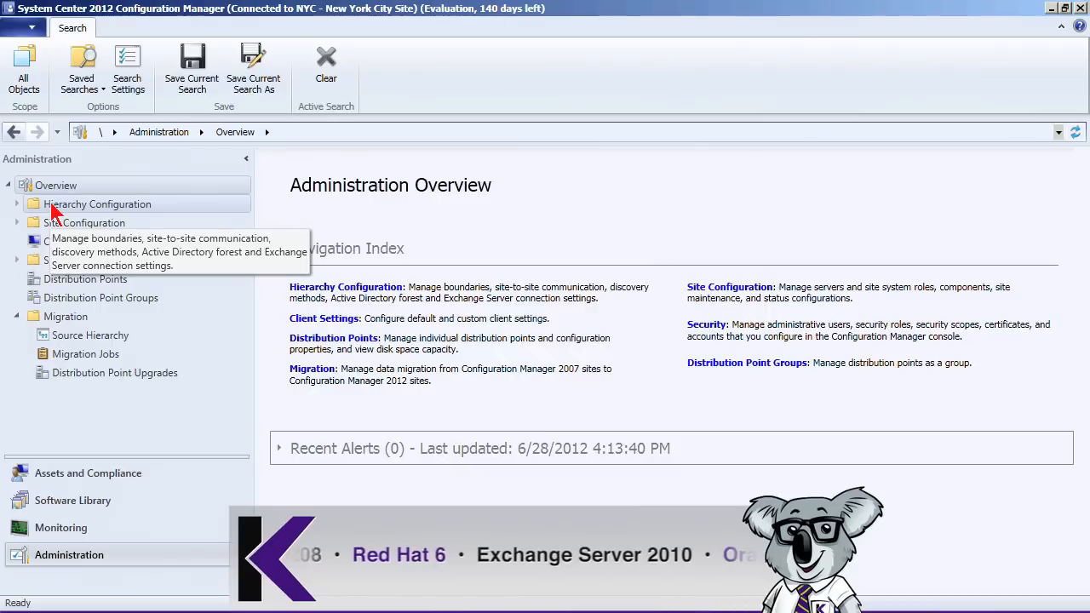
- Open Discovery Methods under Hierarchy Configuration and review the Active Directory Group, Heartbeat and Network Discovery entries
click(17, 204)
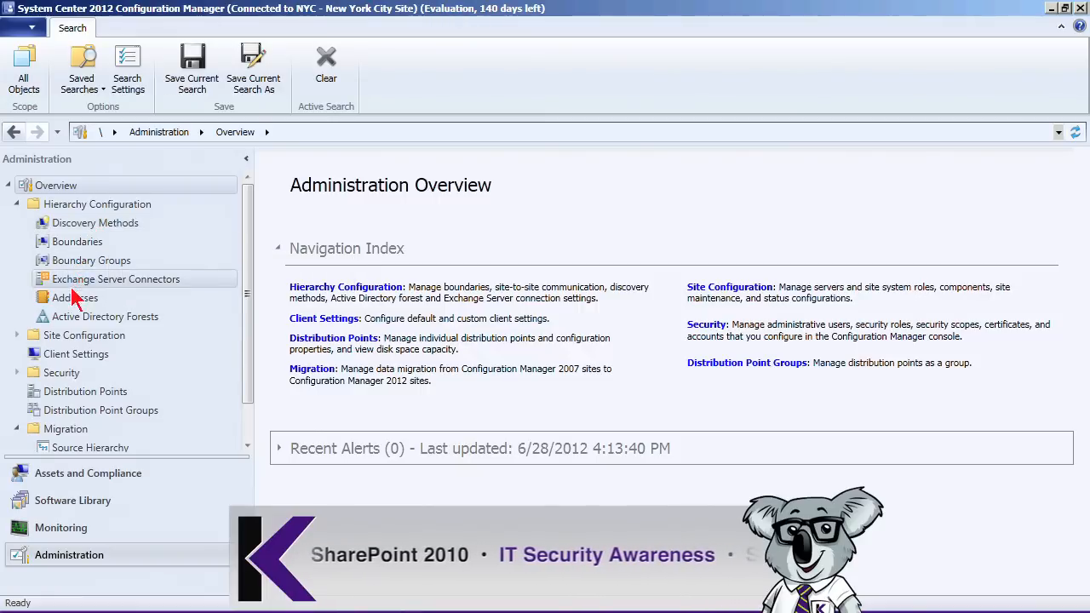
click(75, 225)
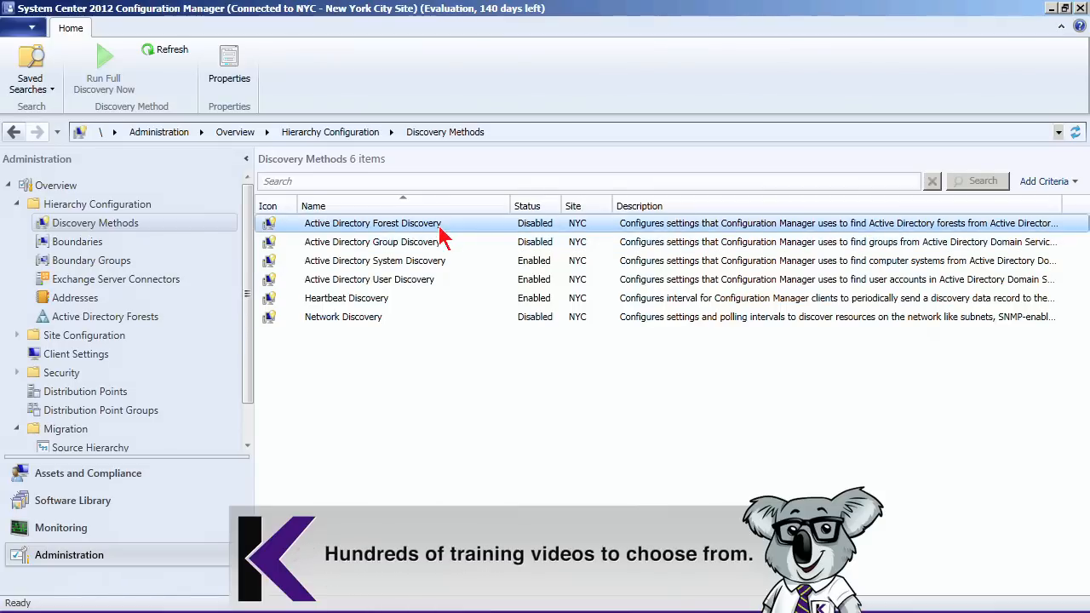
click(393, 245)
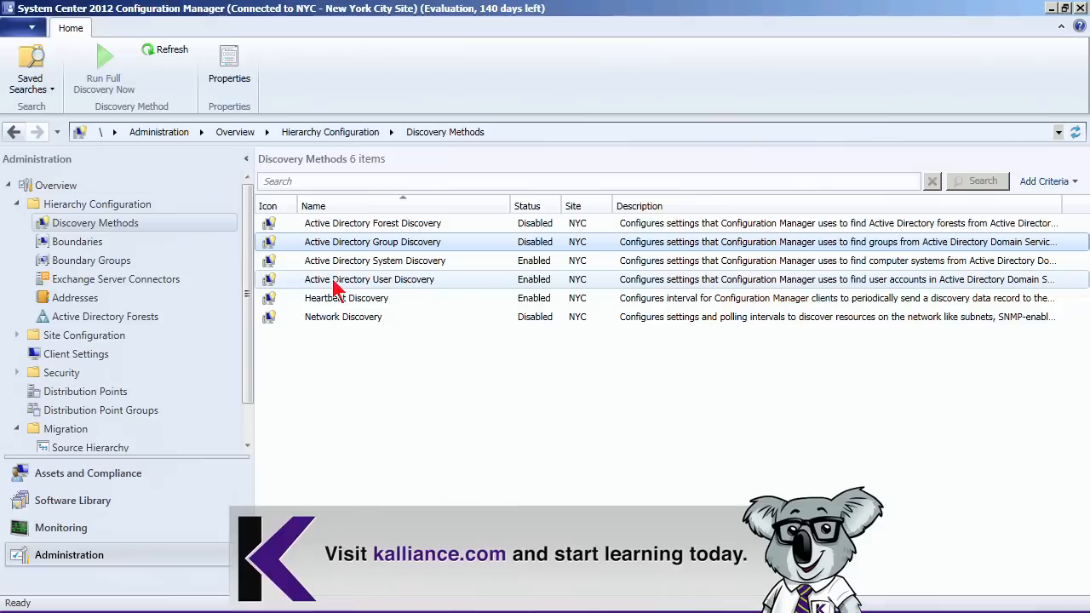
click(373, 301)
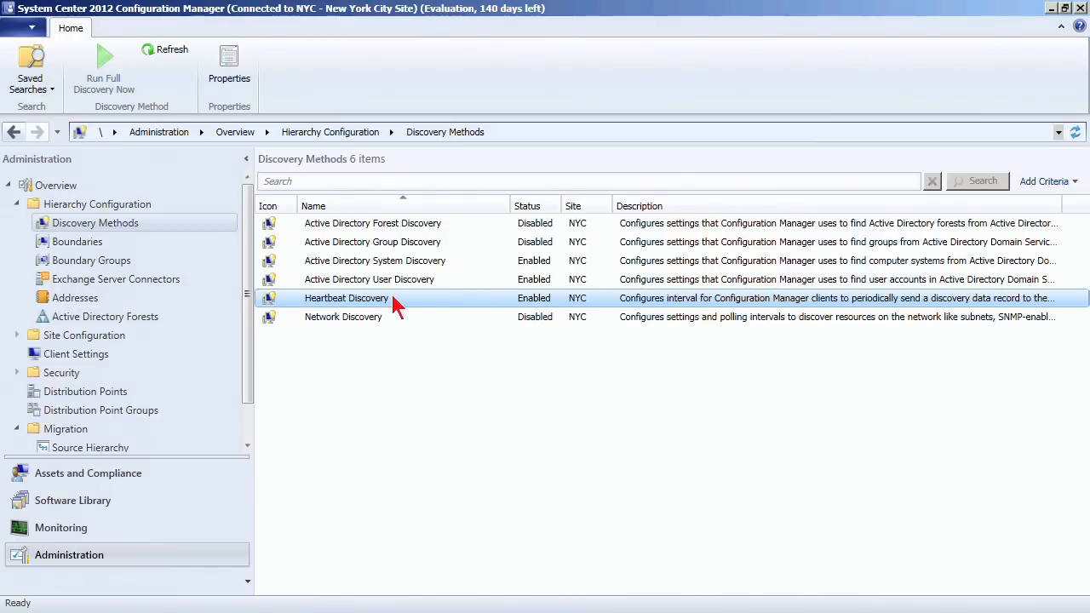
click(367, 318)
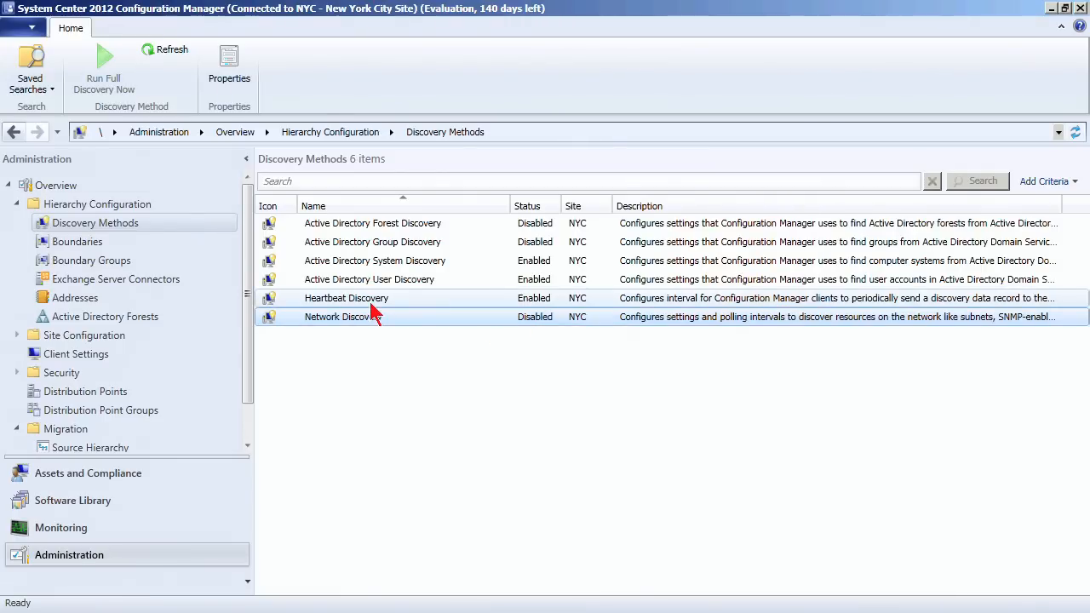
- Open the Active Directory System Discovery properties and examine the enable option and the configured Active Directory container
click(380, 262)
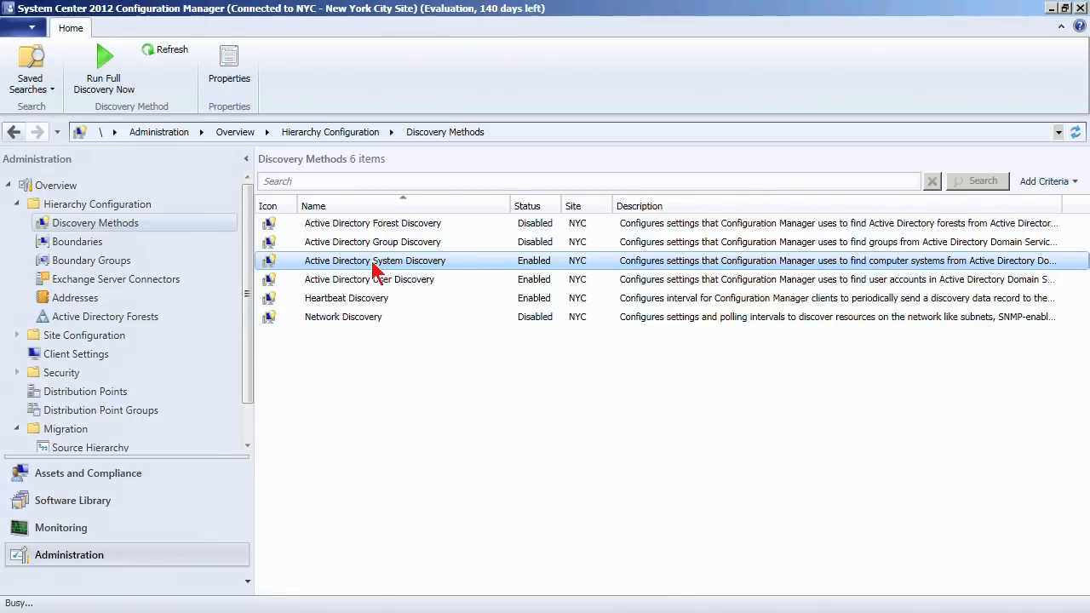
double_click(374, 264)
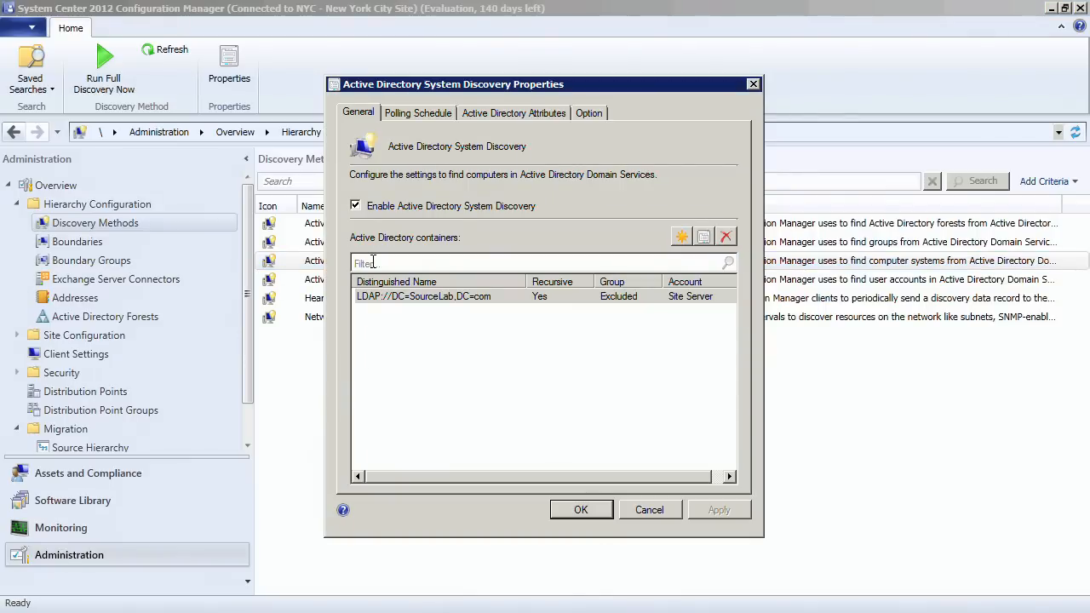
click(388, 209)
click(389, 207)
click(386, 305)
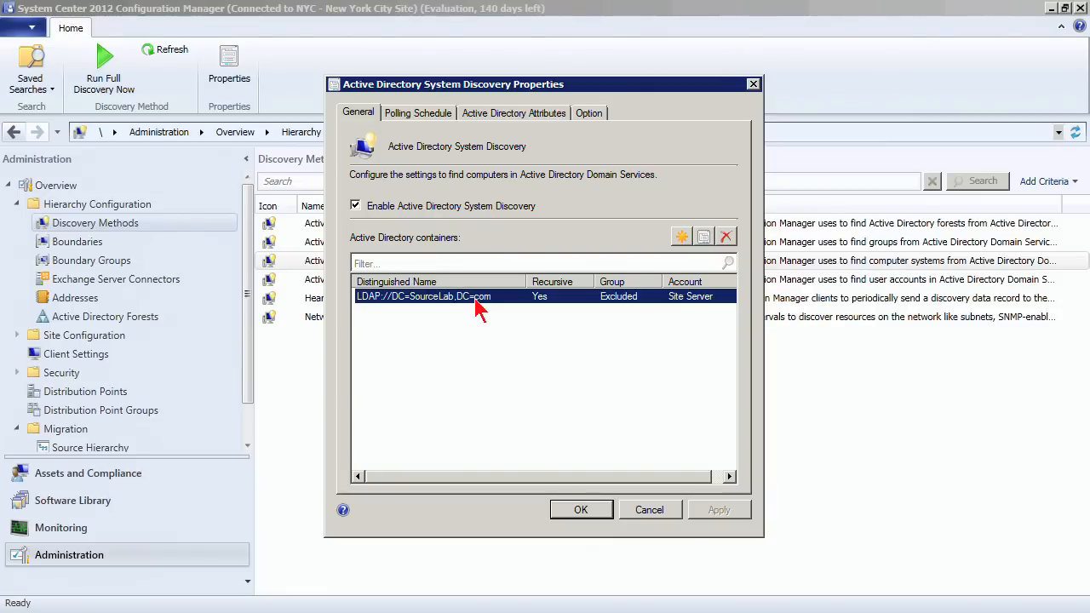
- Start a new Active Directory container for System Discovery and choose Danville under SourceLab as its search path
click(681, 238)
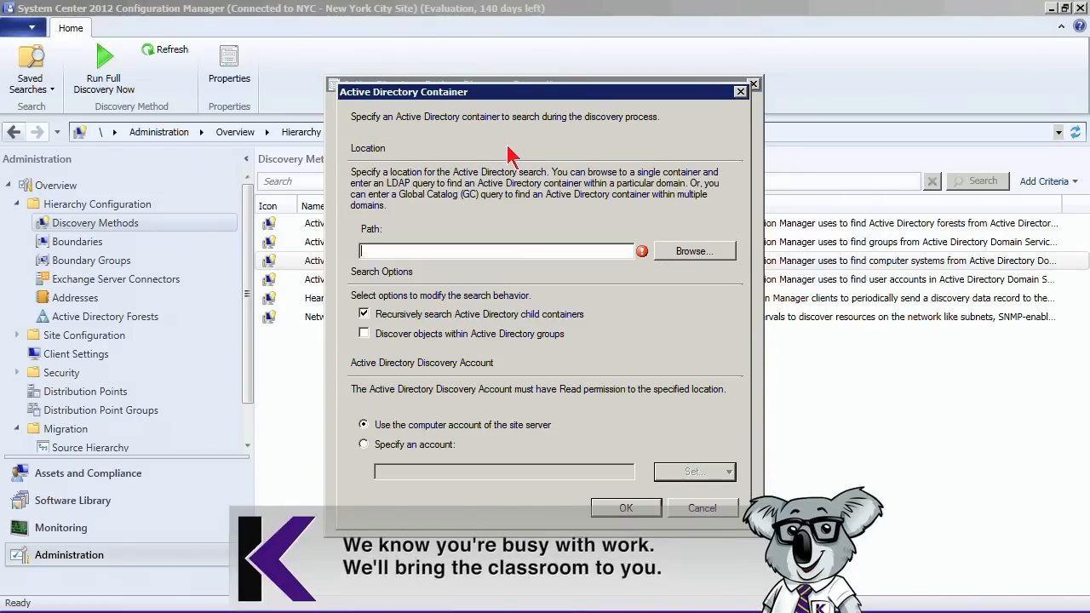
click(692, 253)
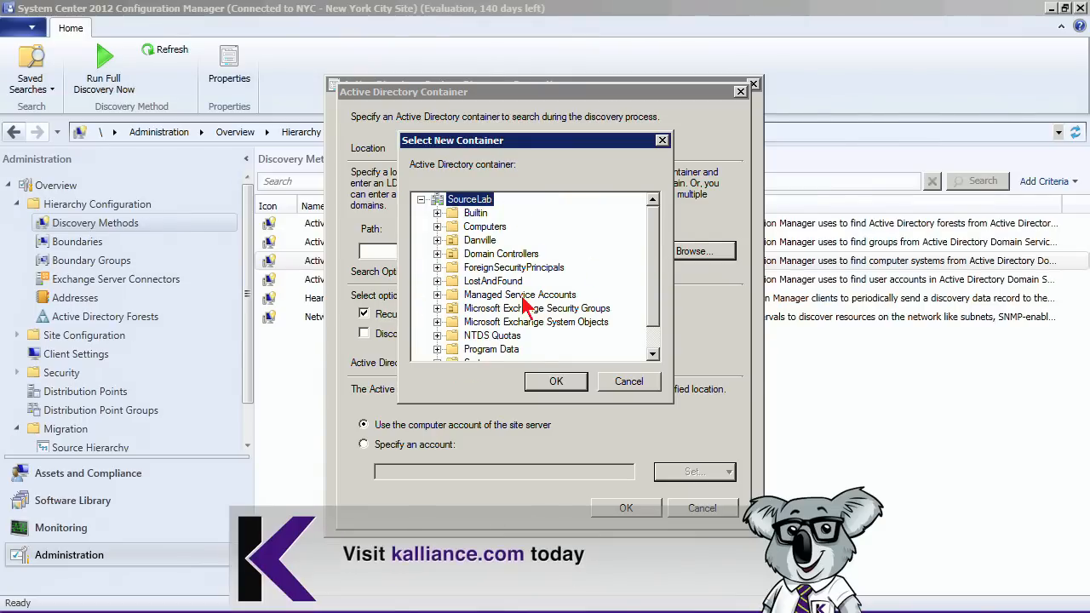
click(485, 242)
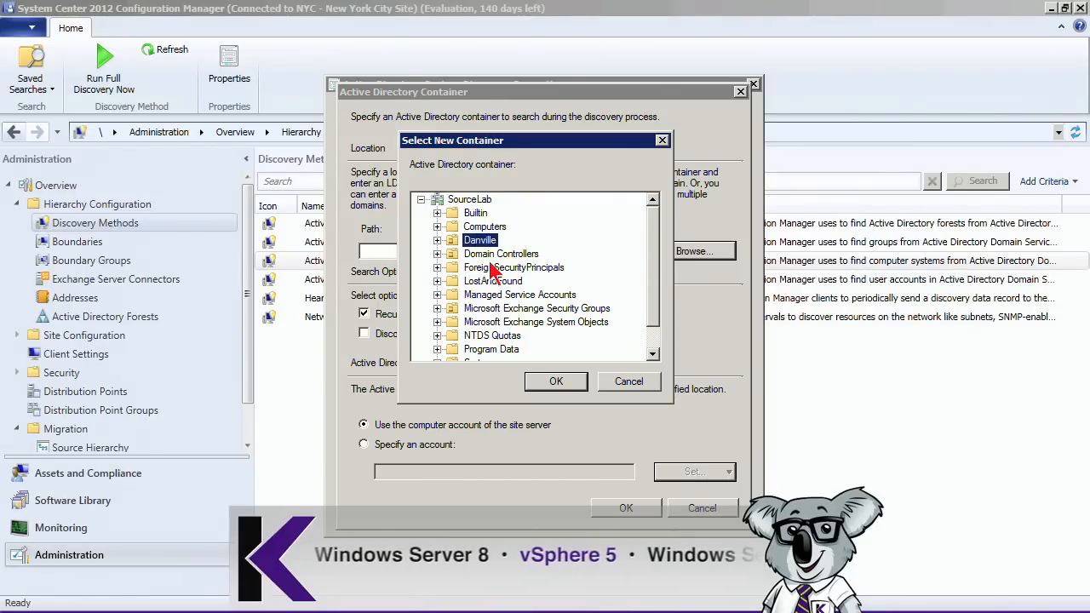
click(555, 380)
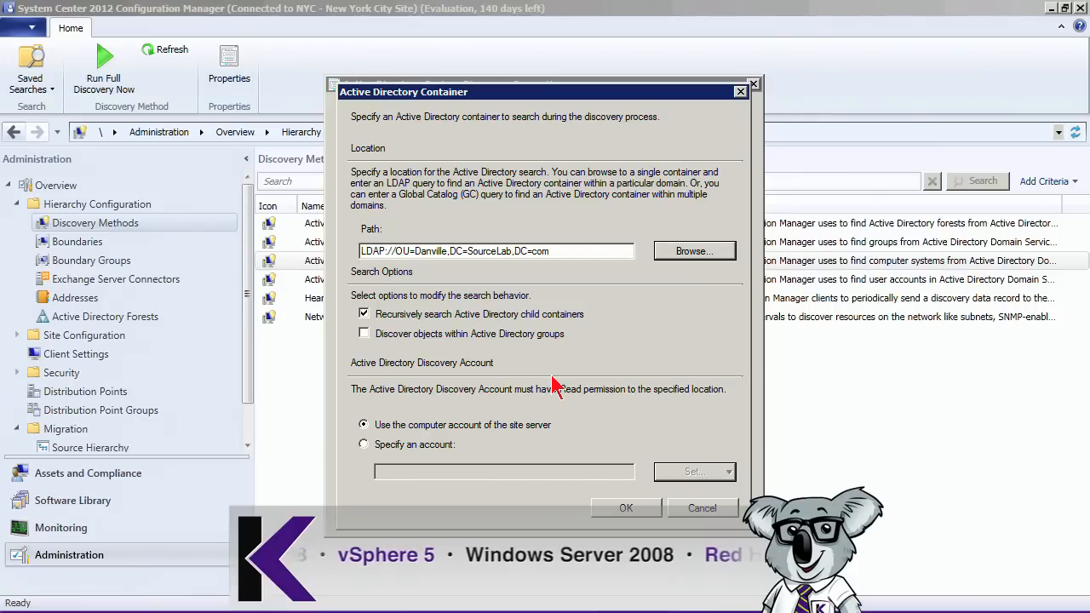
drag(362, 251, 574, 265)
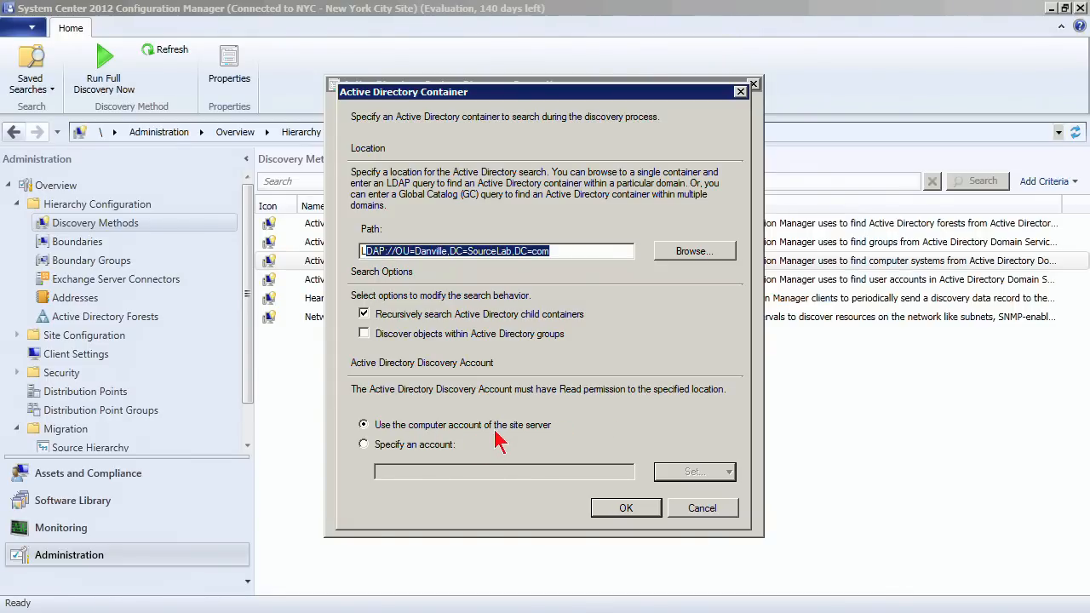
- Check the options for specifying a discovery account, return to the site server's computer account, and add the Danville container
click(421, 445)
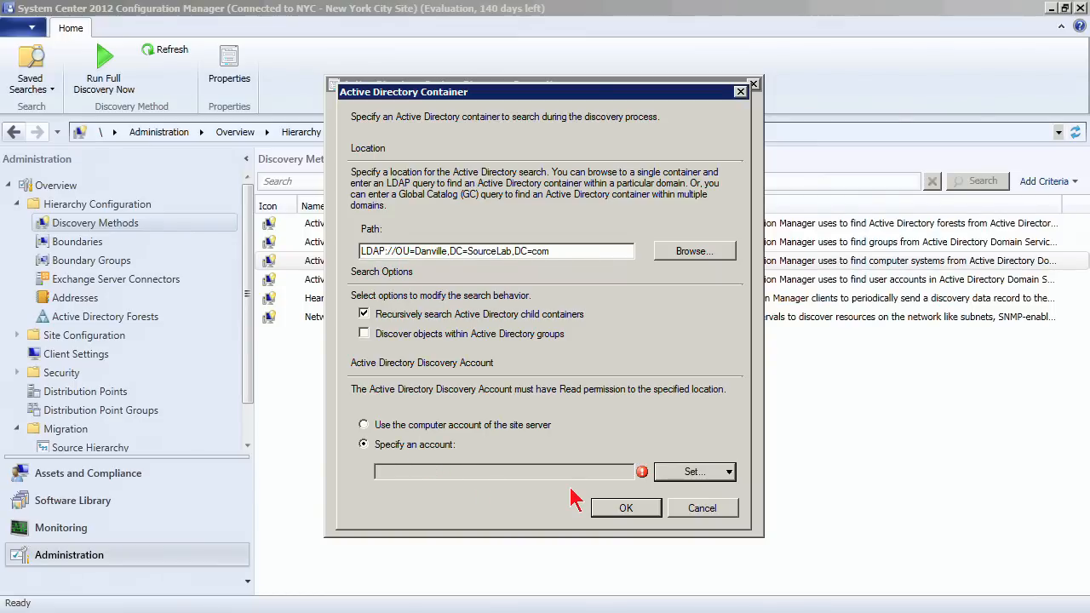
click(690, 477)
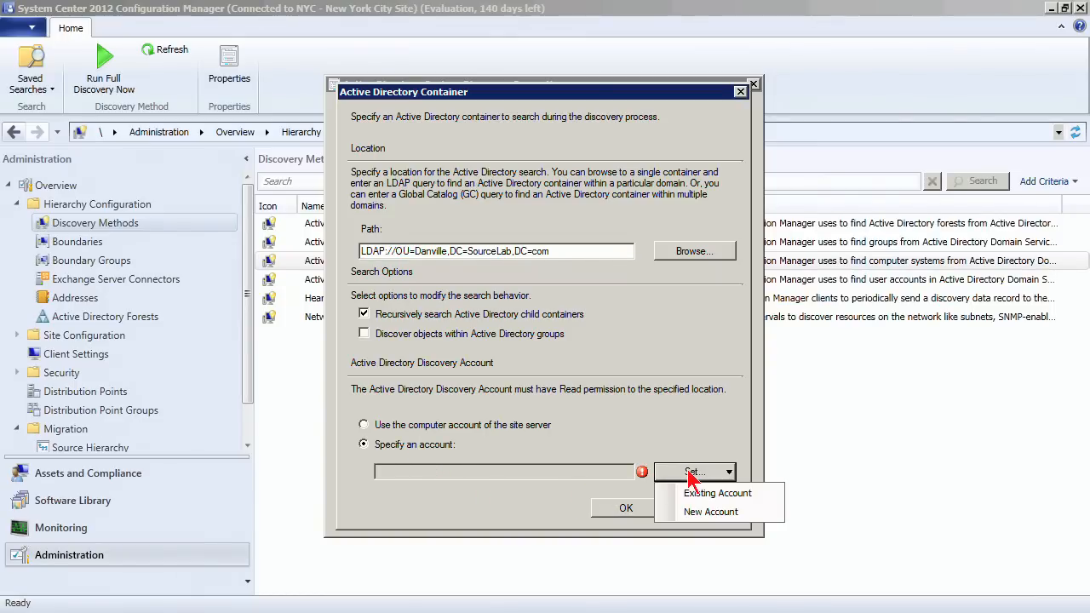
click(467, 489)
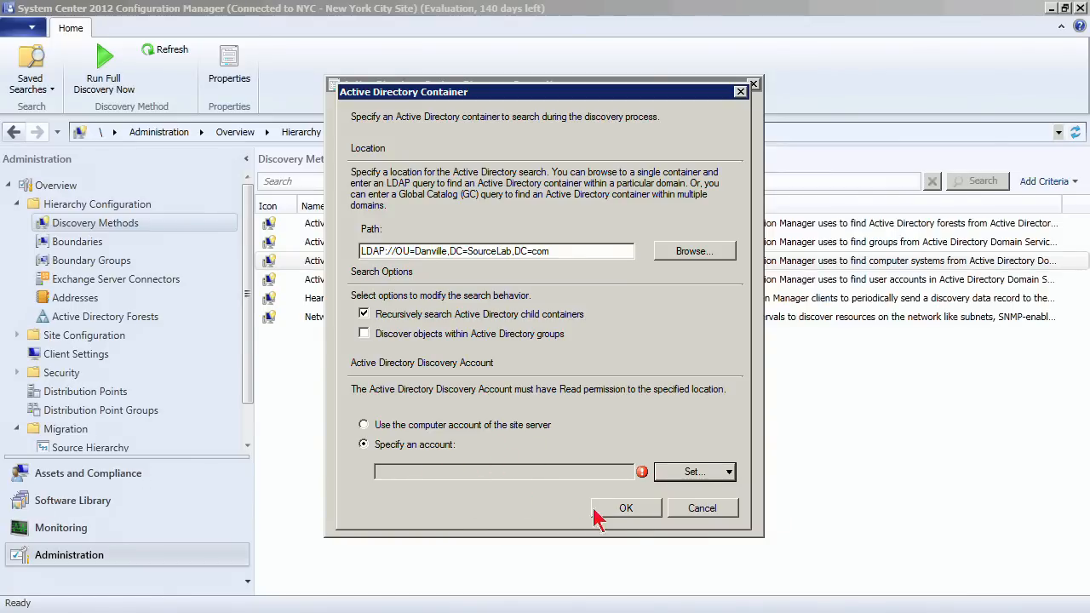
click(380, 426)
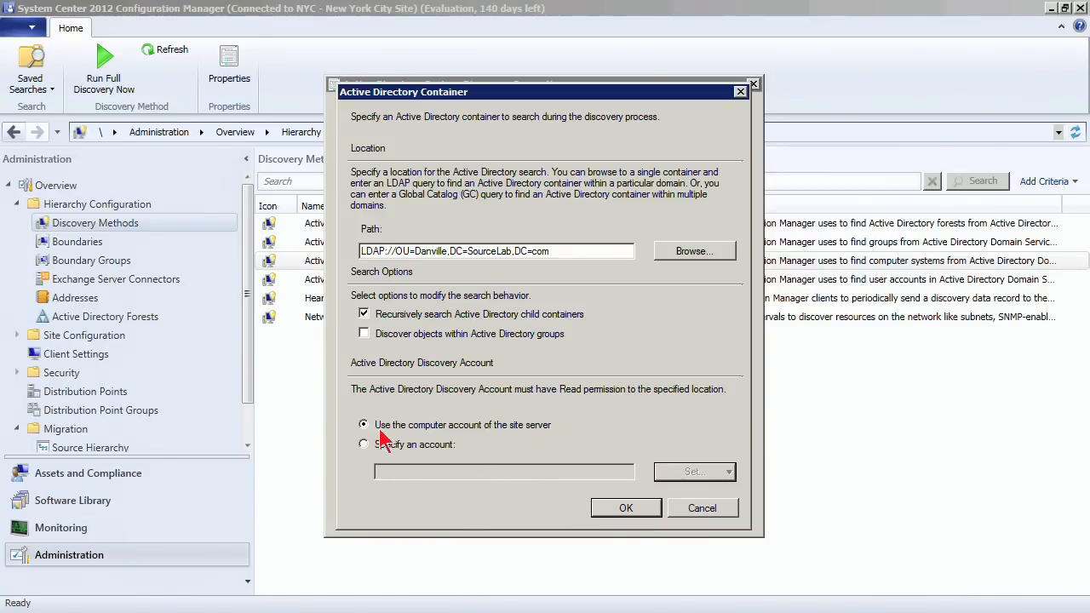
click(626, 507)
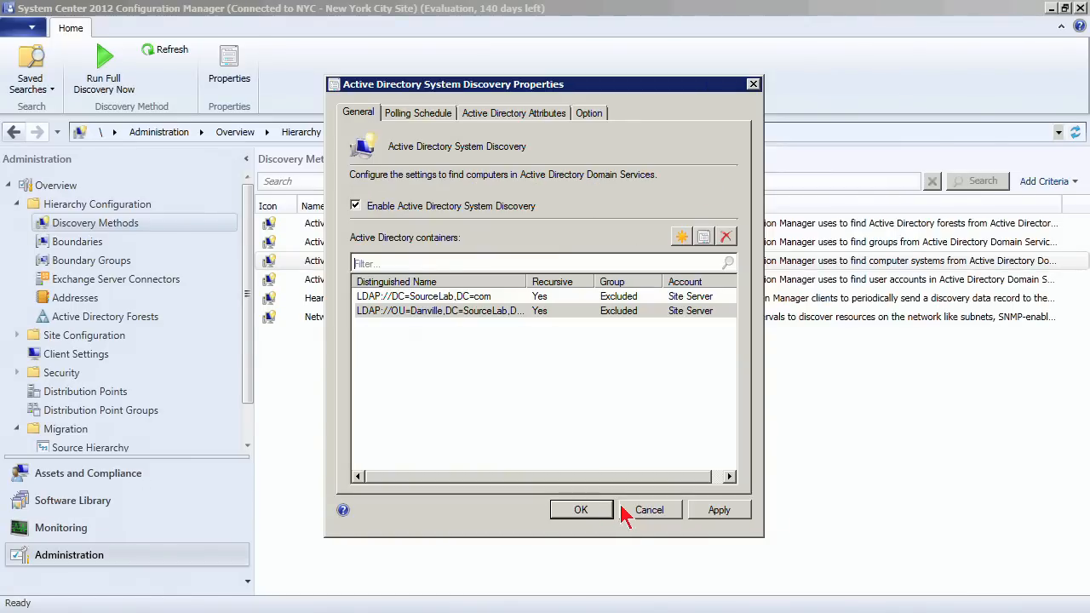
- Compare the SourceLab and Danville container entries, and examine the full discovery polling schedule
click(425, 311)
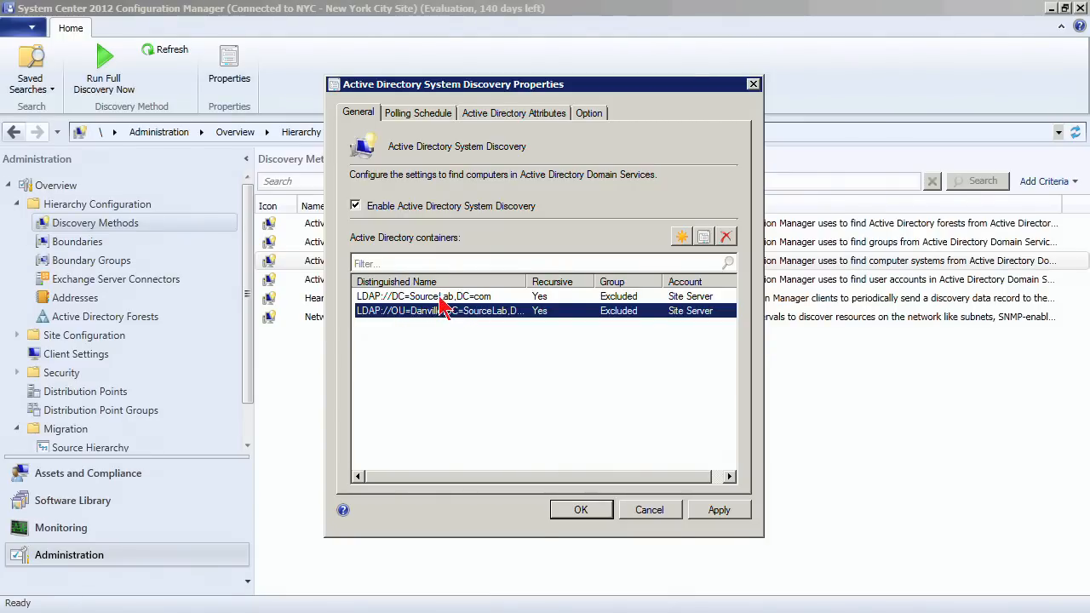
click(375, 298)
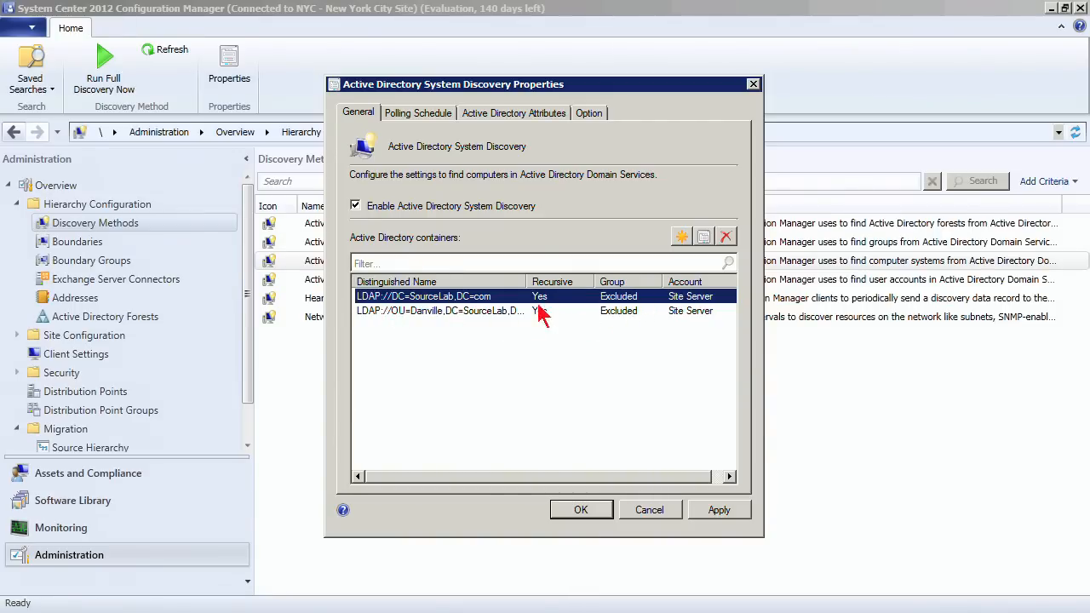
click(432, 313)
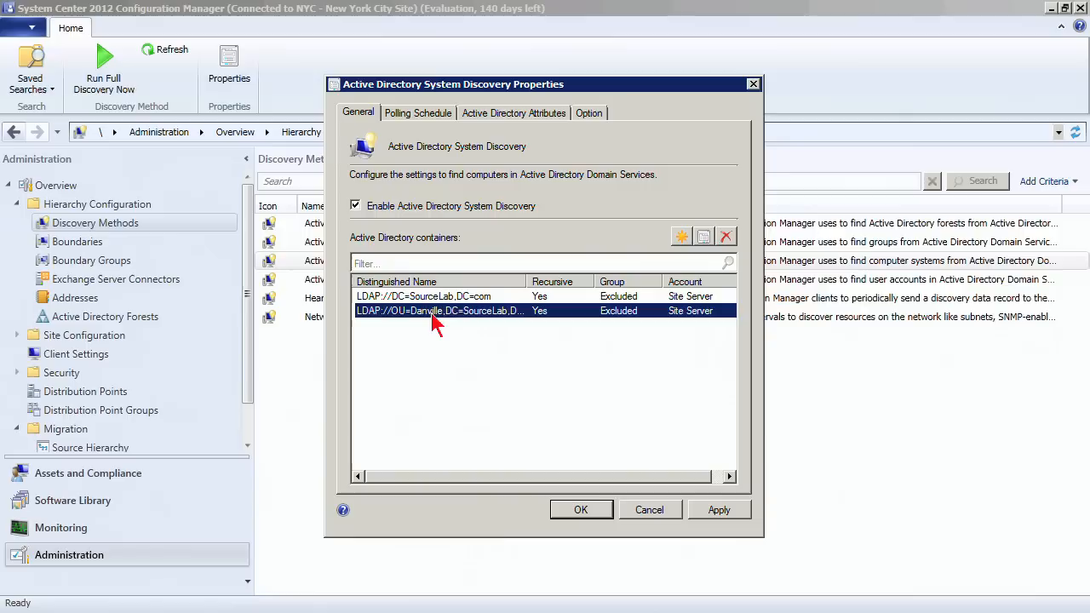
click(474, 298)
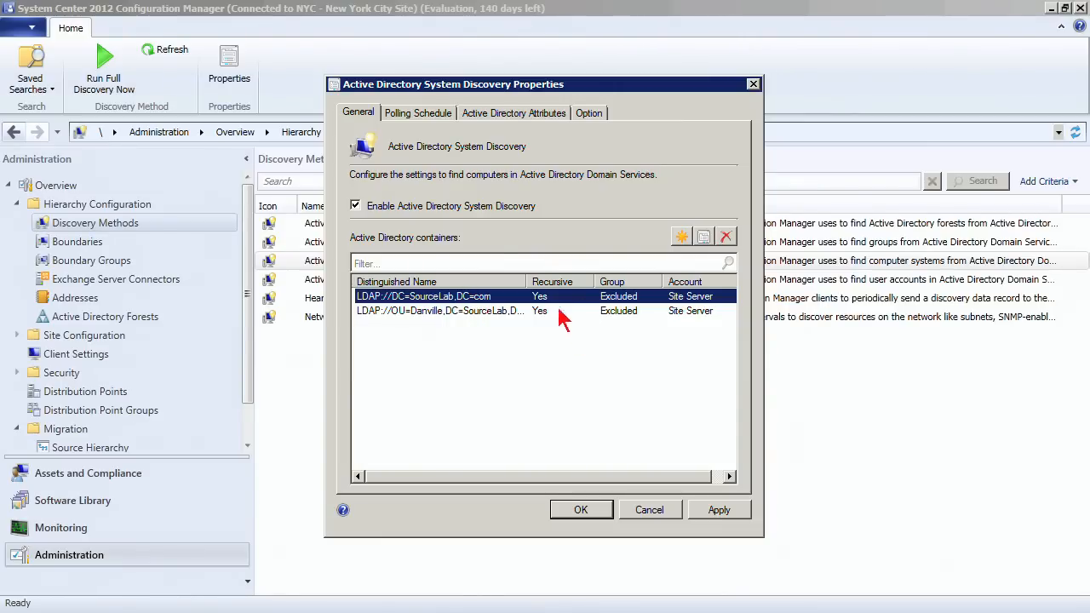
click(424, 113)
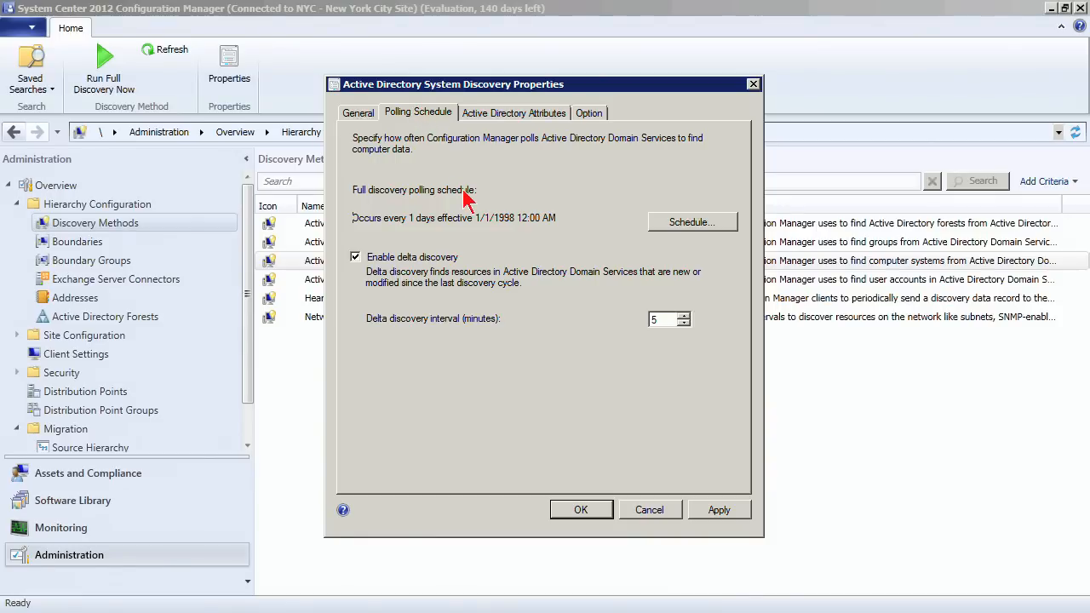
drag(391, 219, 557, 220)
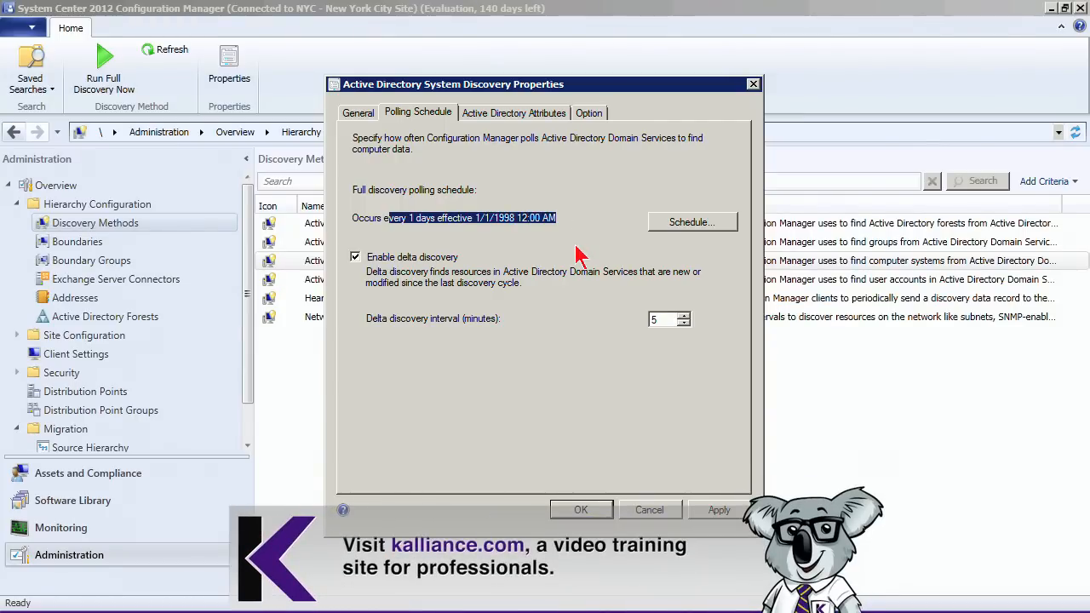
- Add the department attribute to the selected Active Directory attributes for System Discovery
click(522, 118)
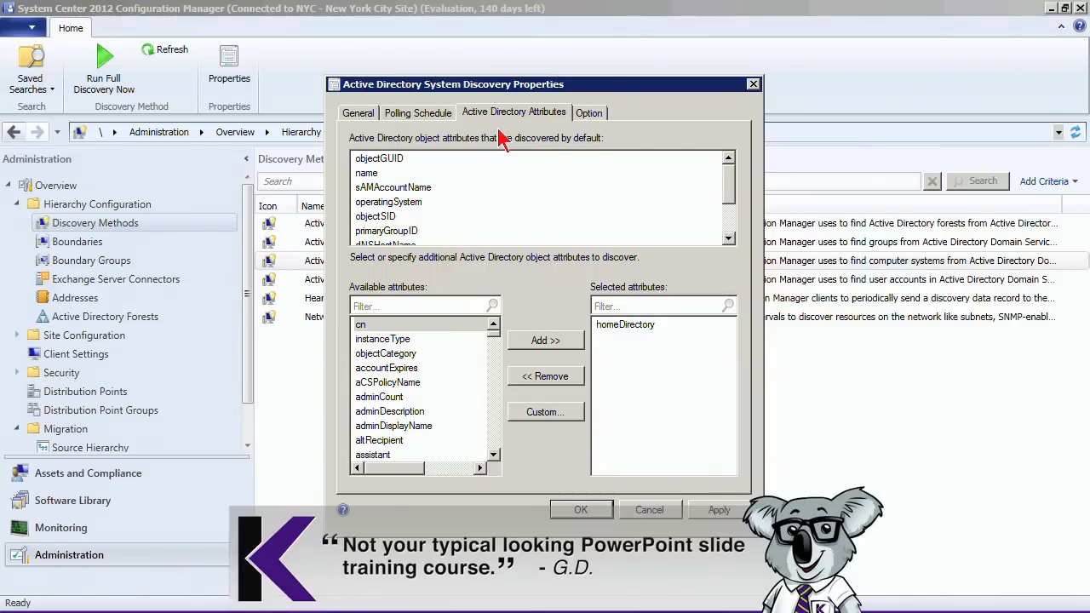
click(464, 397)
click(494, 449)
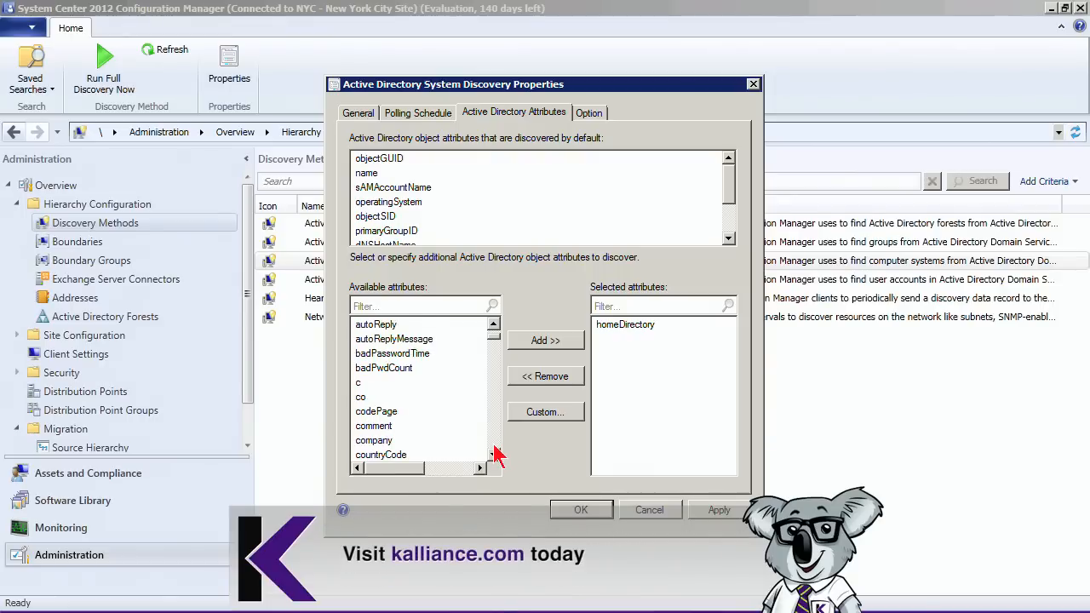
click(494, 446)
click(377, 384)
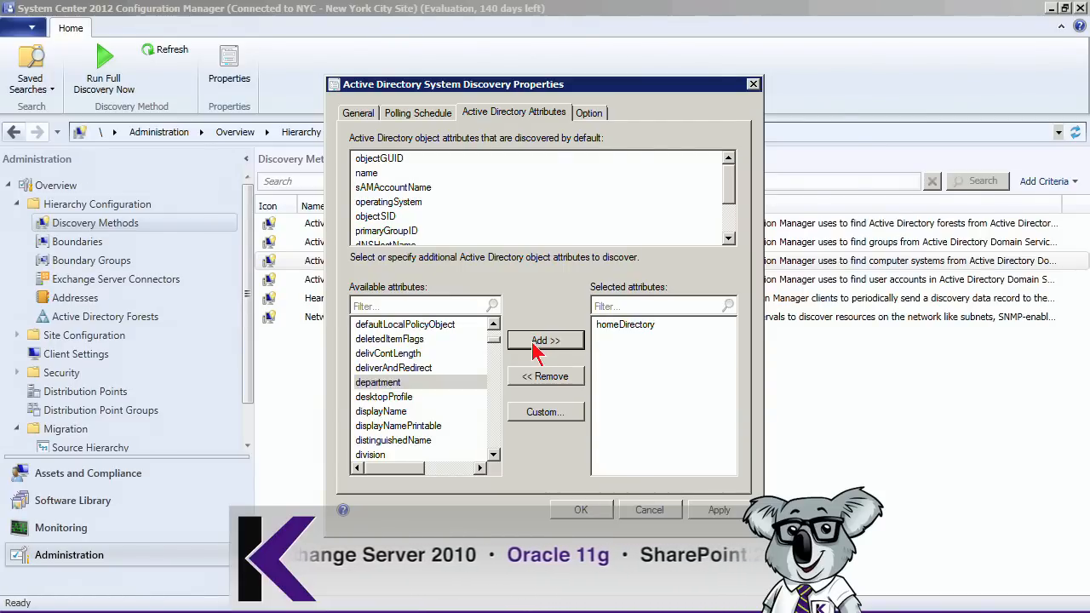
click(536, 349)
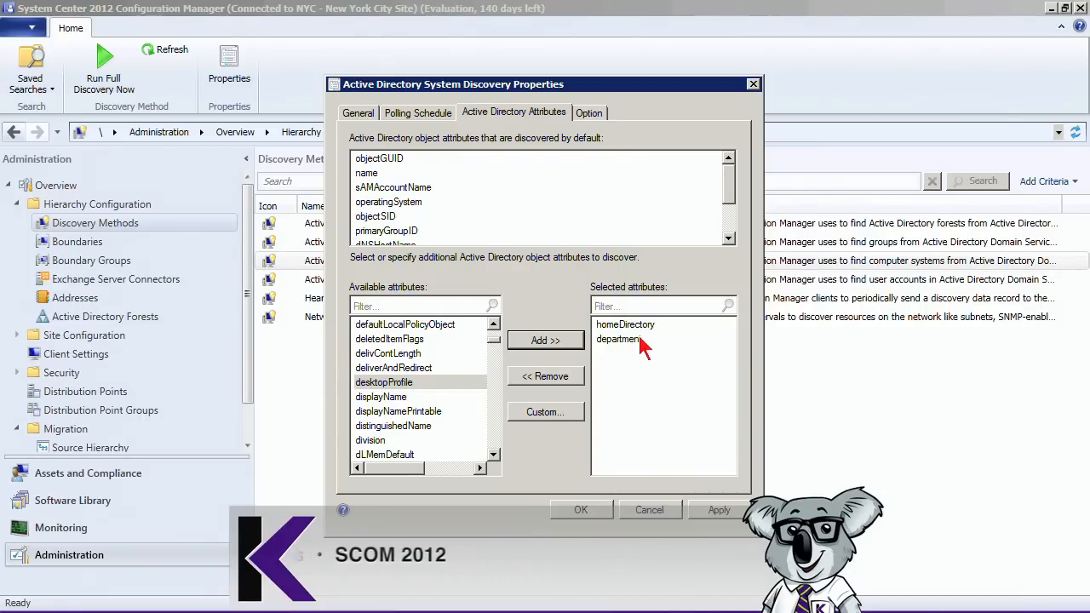
- View the options for excluding computers from discovery, and close the System Discovery properties without saving the changes
click(593, 113)
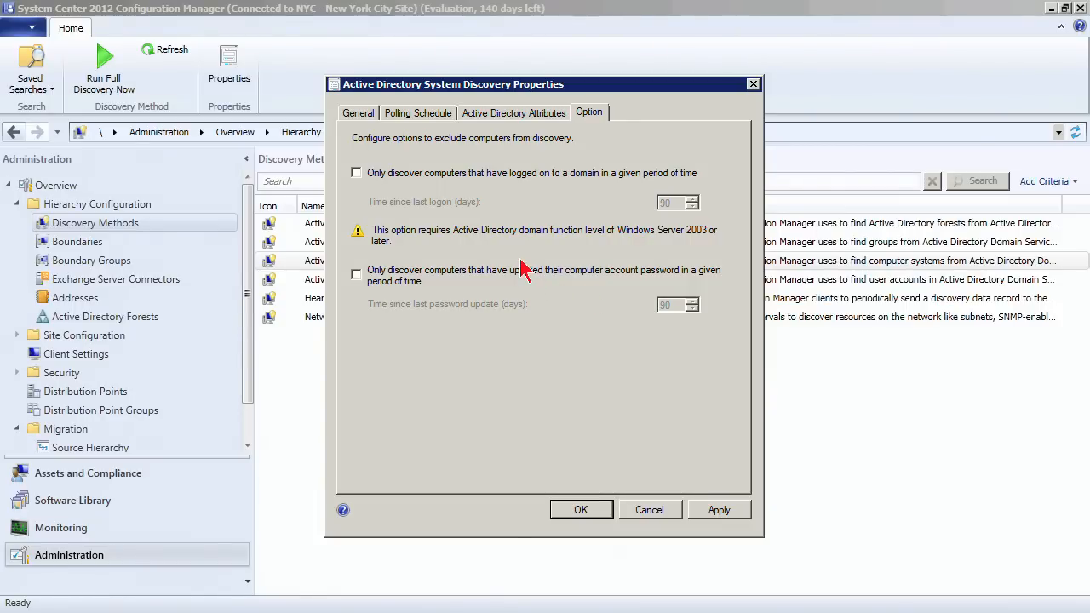
click(663, 512)
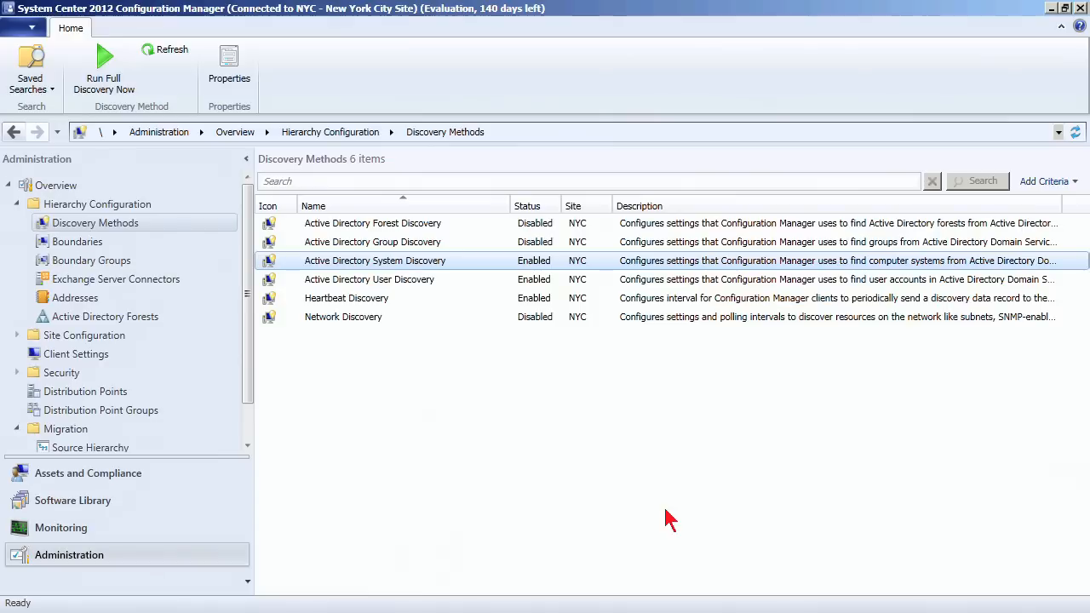
- Check the actions available for Active Directory System Discovery, and go through the User, Group and Forest Discovery entries
right_click(400, 266)
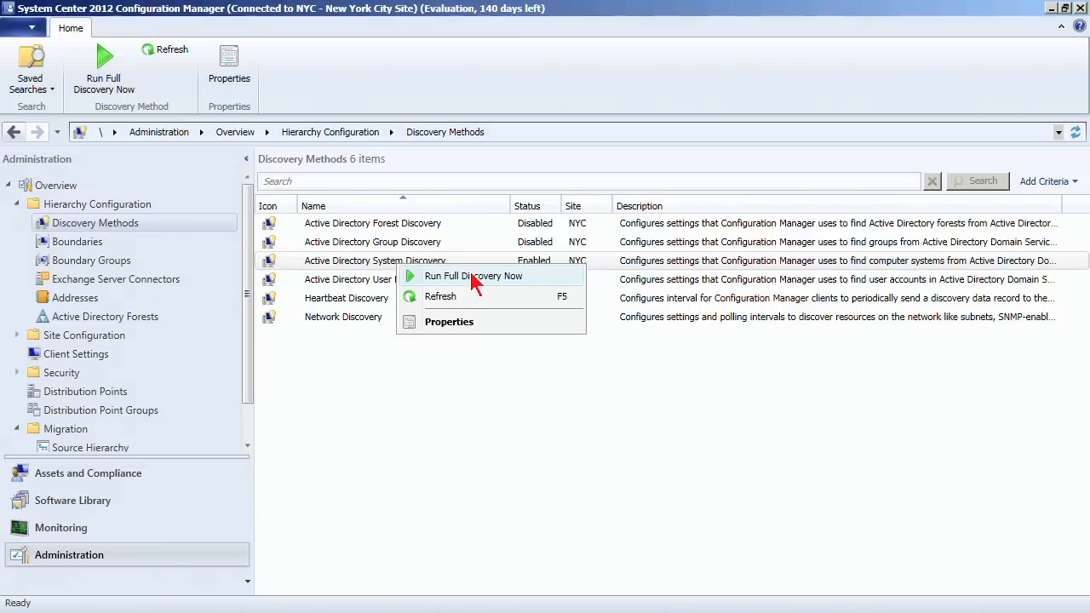
click(447, 373)
click(391, 287)
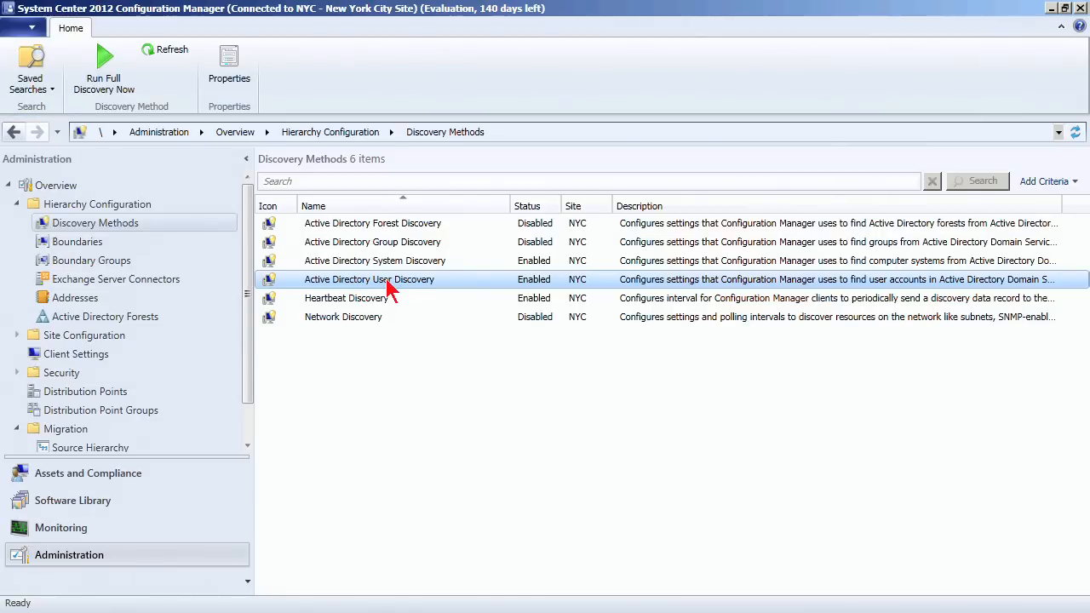
click(380, 245)
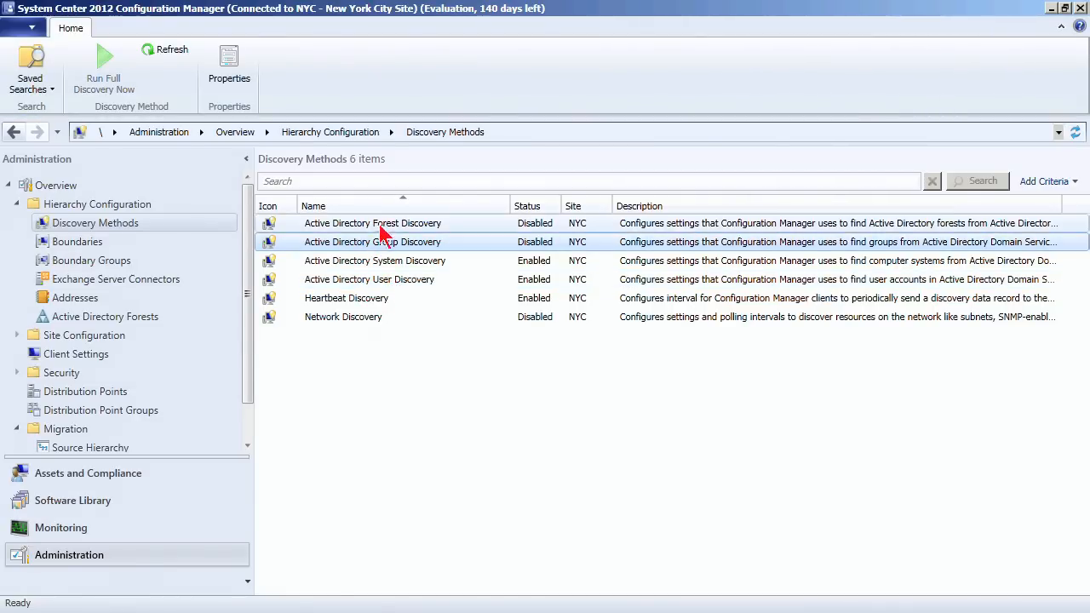
click(382, 228)
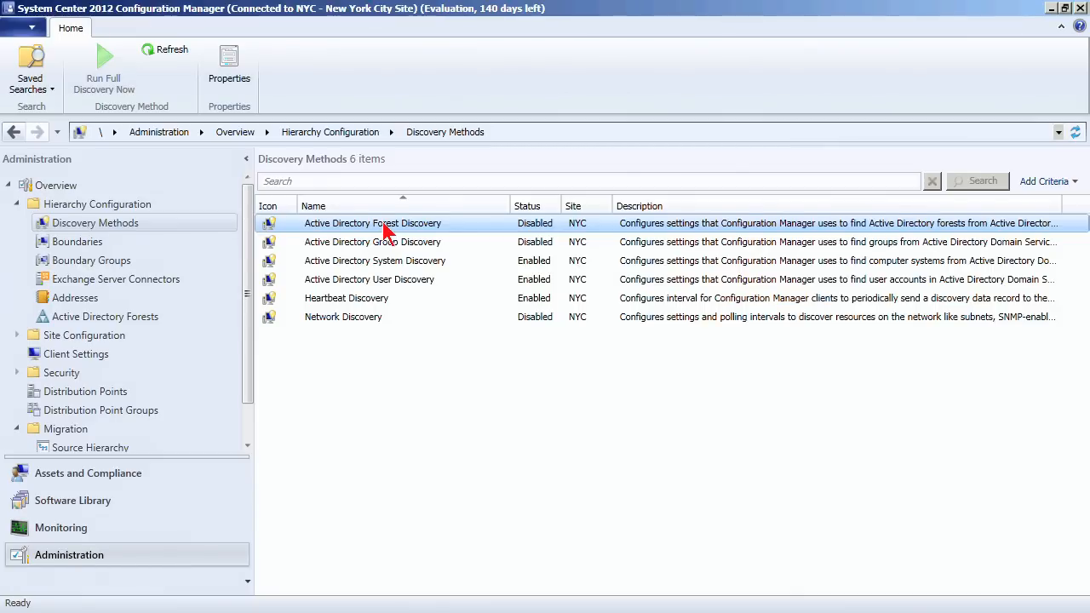
- View the properties of Heartbeat Discovery and close them
click(376, 302)
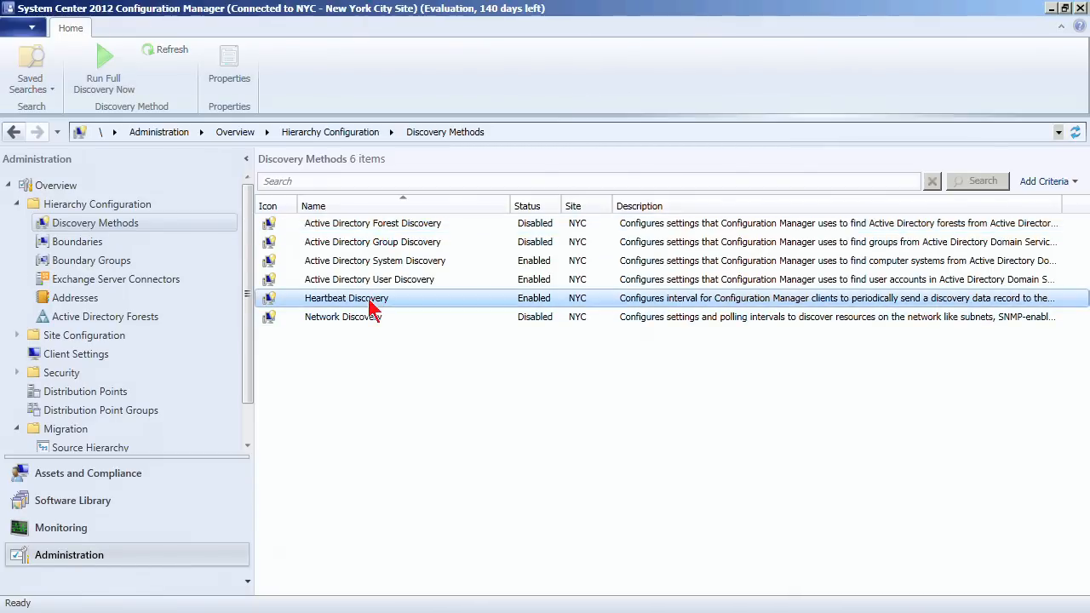
double_click(371, 305)
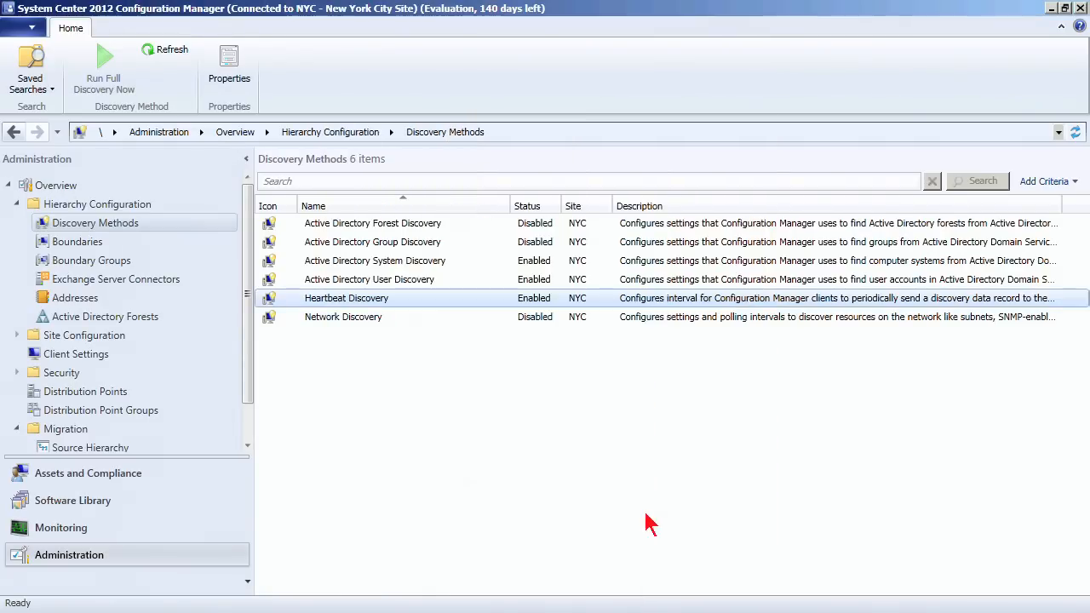
click(650, 513)
- Open the Network Discovery properties, and view its discovery types and the form for assigning a new subnet without adding one
click(356, 321)
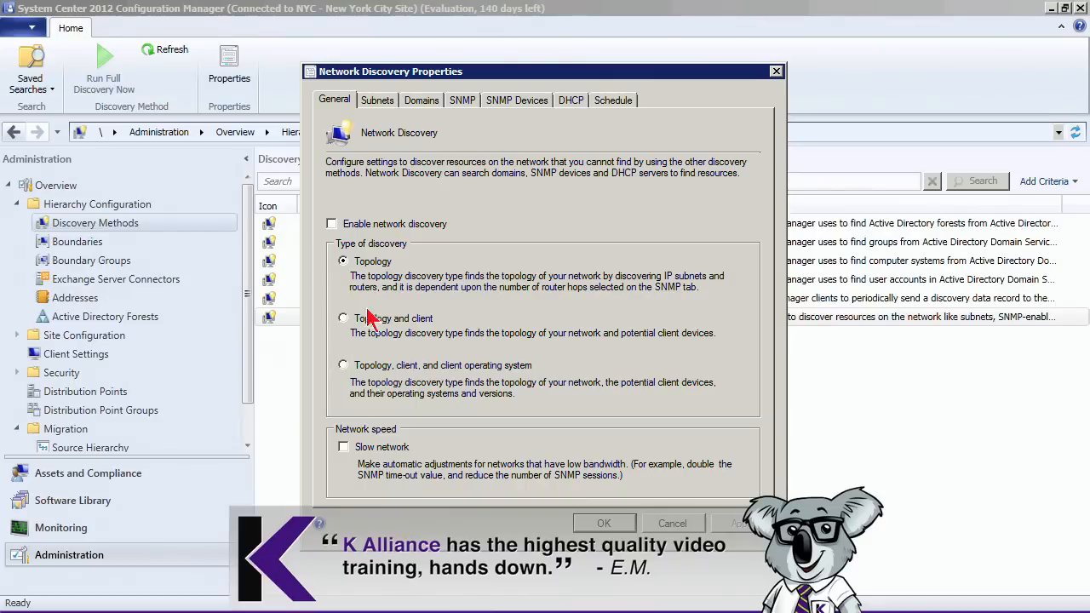
click(377, 100)
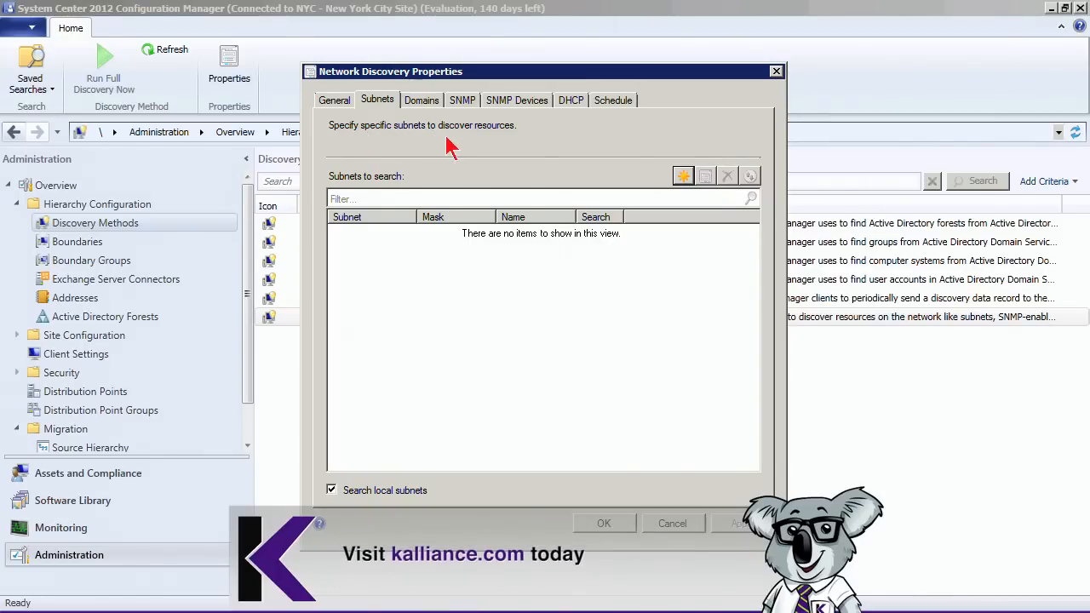
click(683, 177)
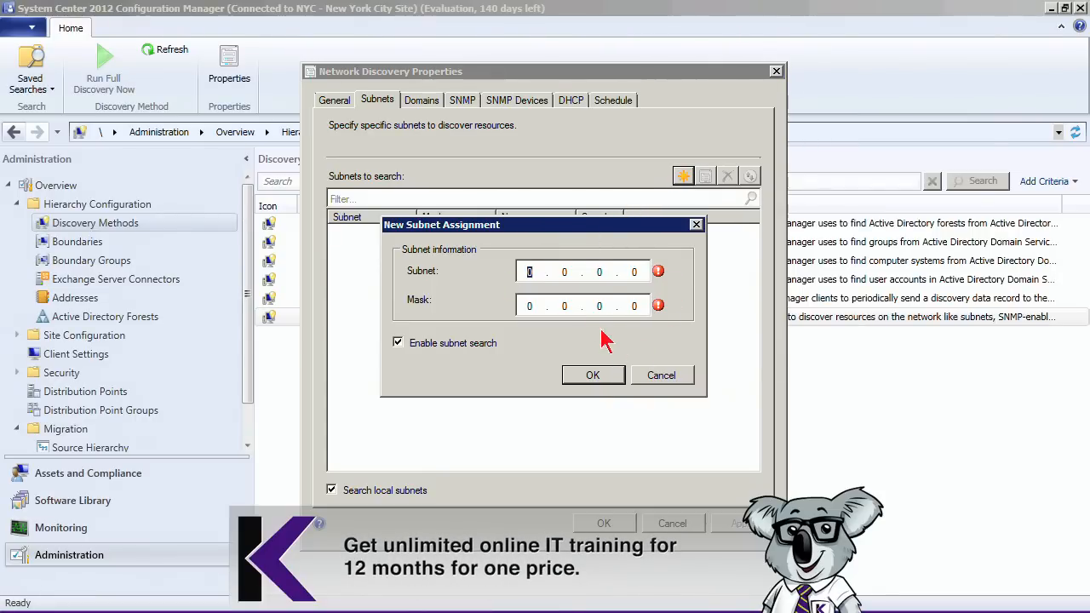
click(656, 380)
- View the Network Discovery domain settings and the form for adding a domain to search, without adding one
click(424, 101)
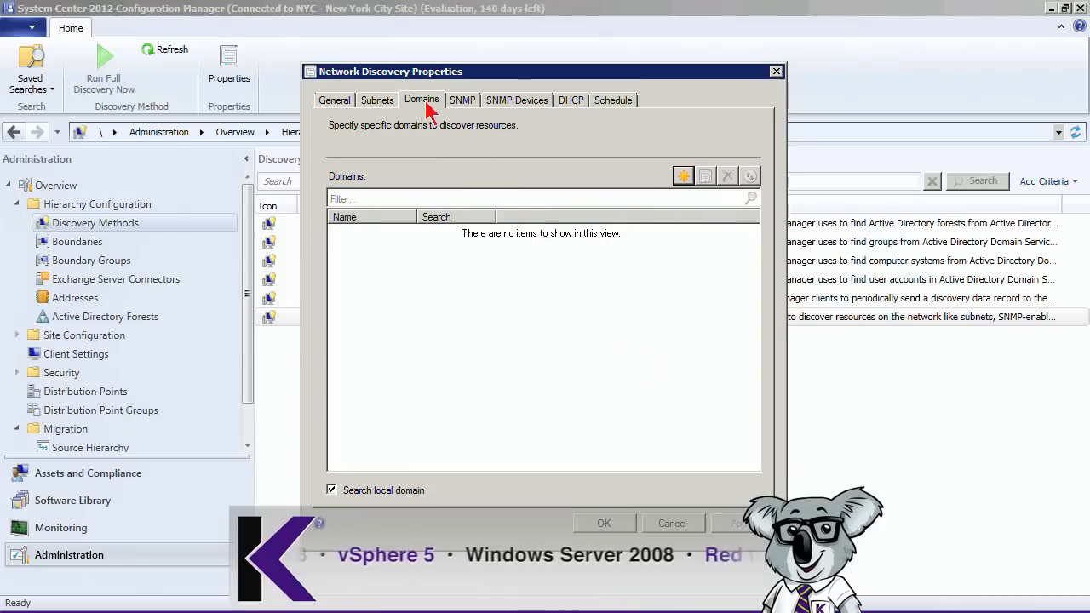
click(682, 176)
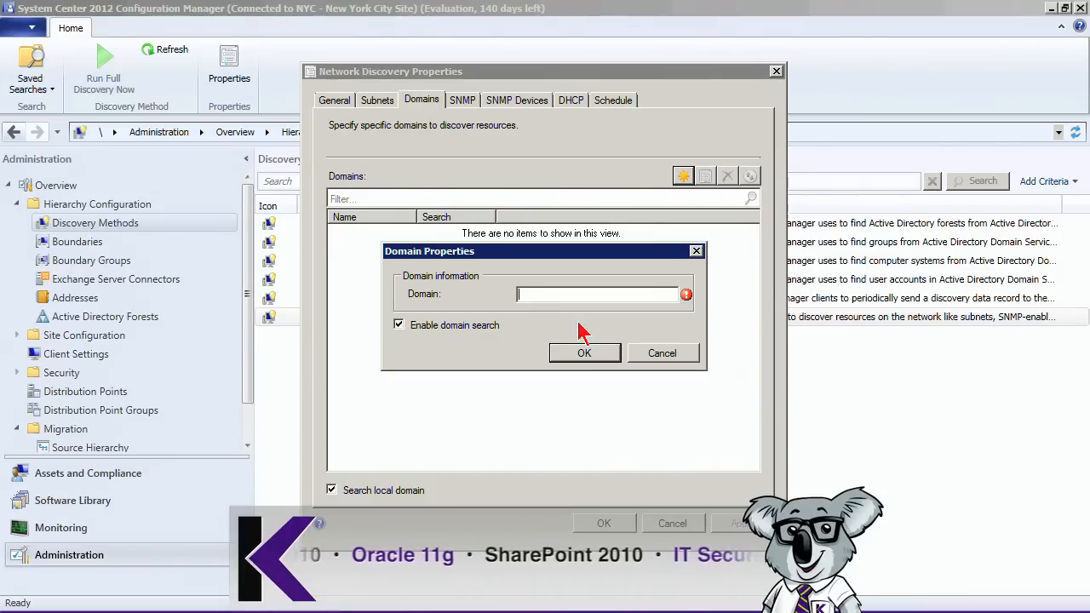
click(652, 355)
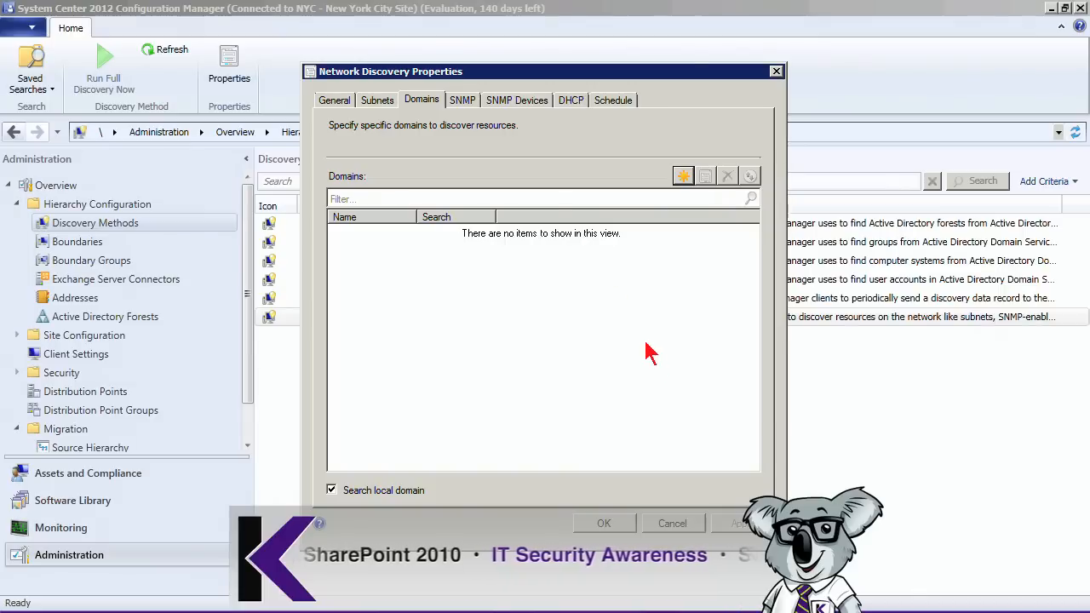
- Review the SNMP, SNMP device, DHCP and schedule settings of Network Discovery, and close its properties without saving
click(457, 99)
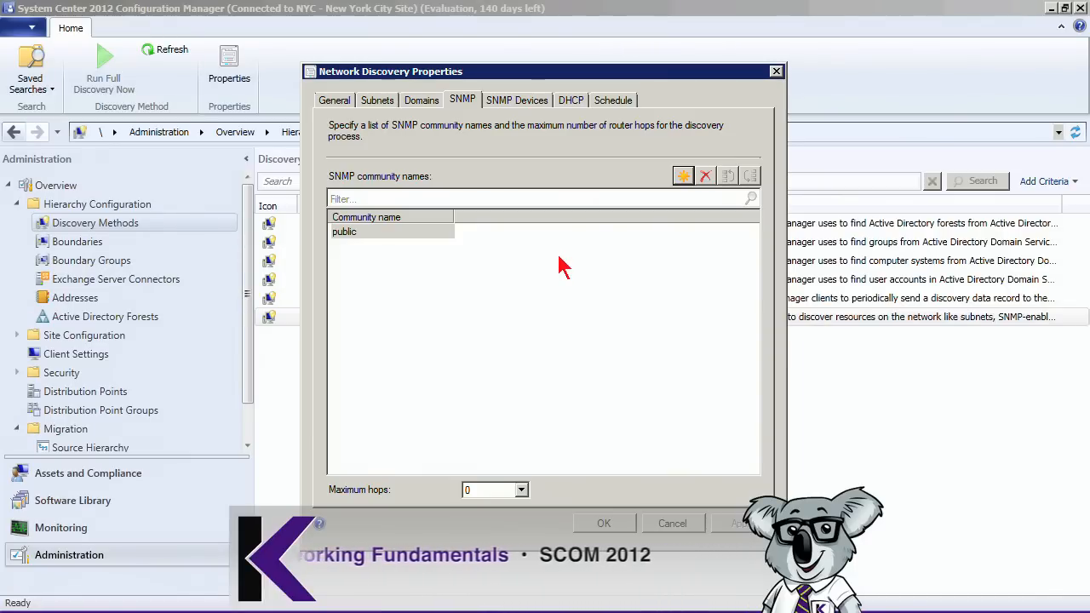
click(520, 103)
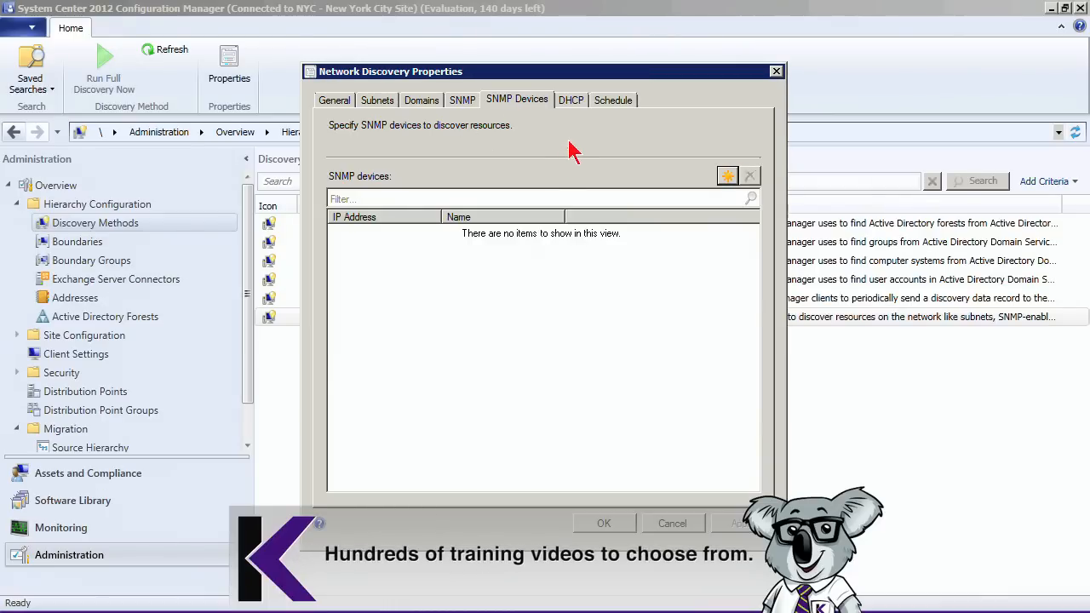
click(577, 102)
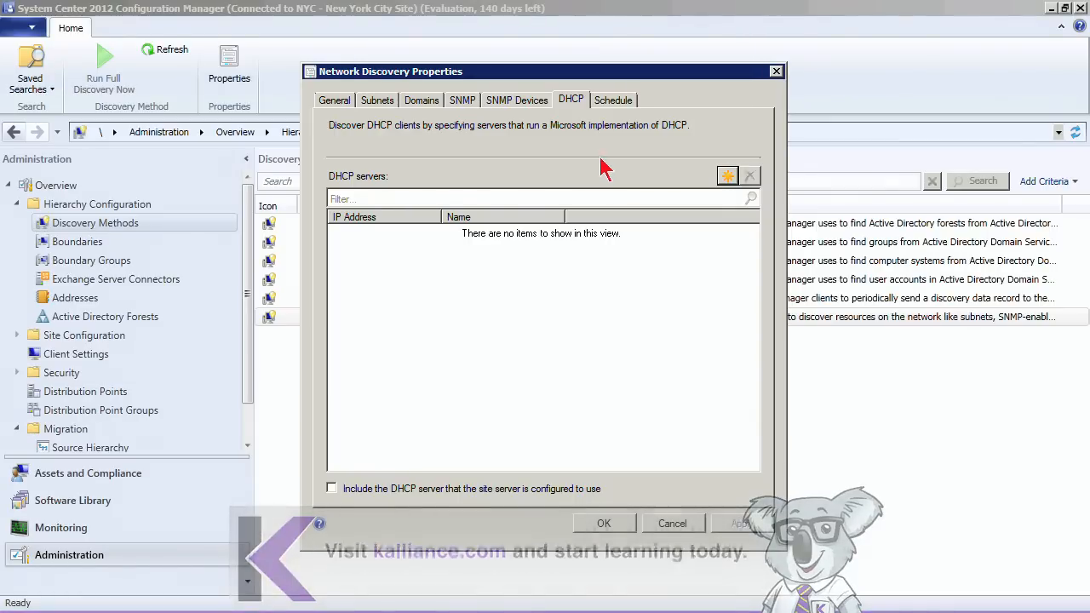
click(629, 104)
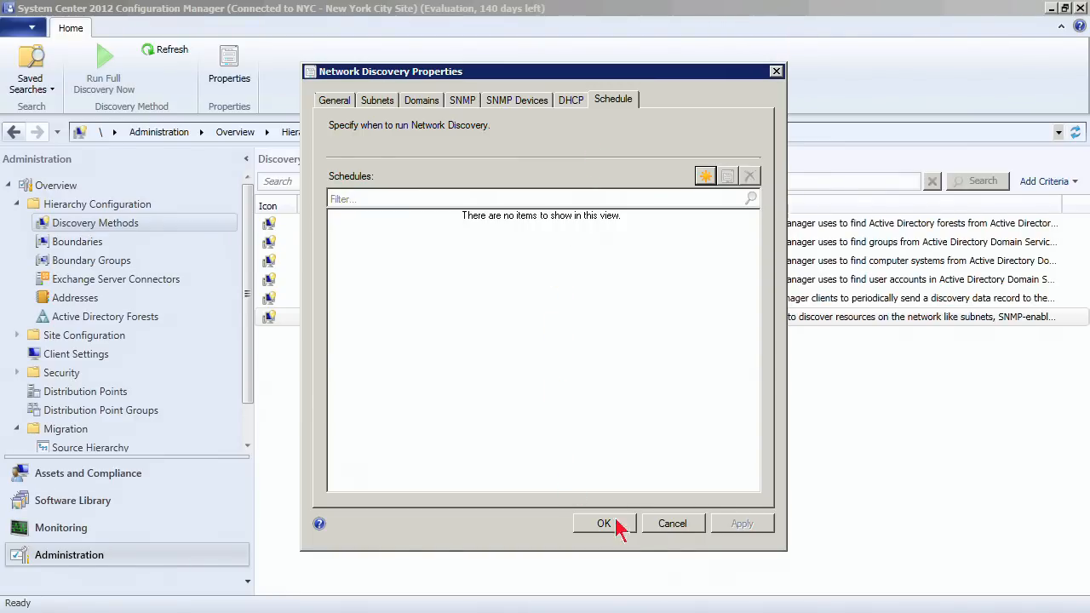
click(672, 524)
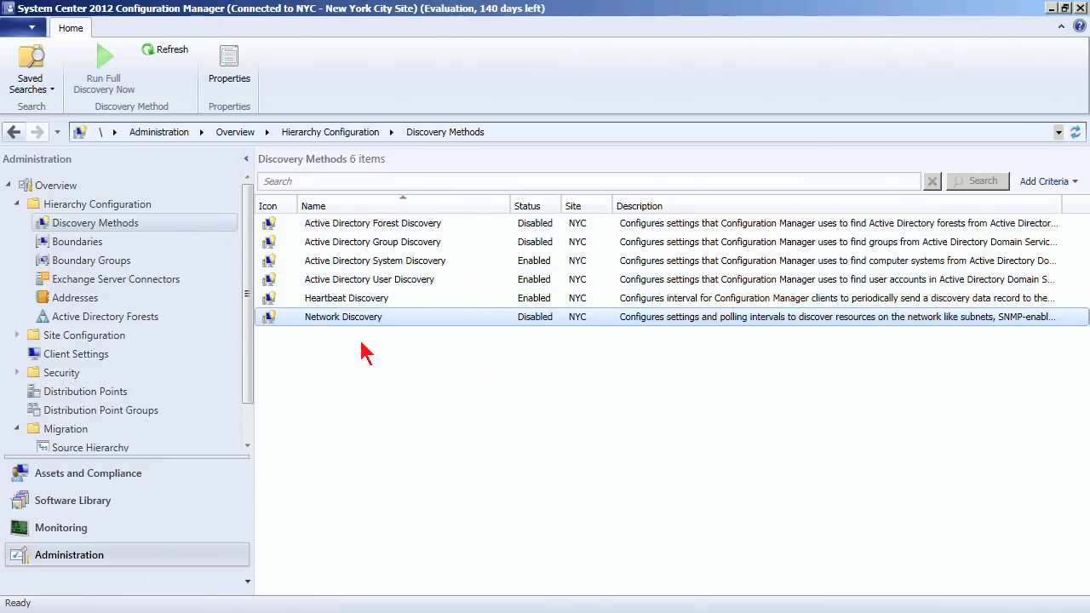
- Open the Devices list in Assets and Compliance, and examine the client status of WIN7A and WIN7C
click(17, 204)
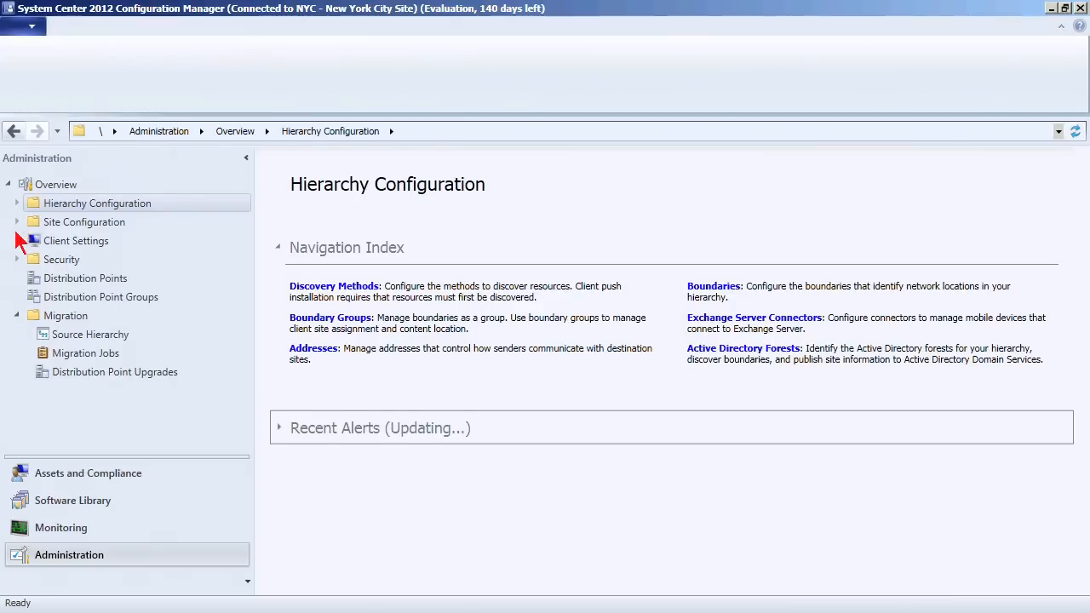
click(49, 482)
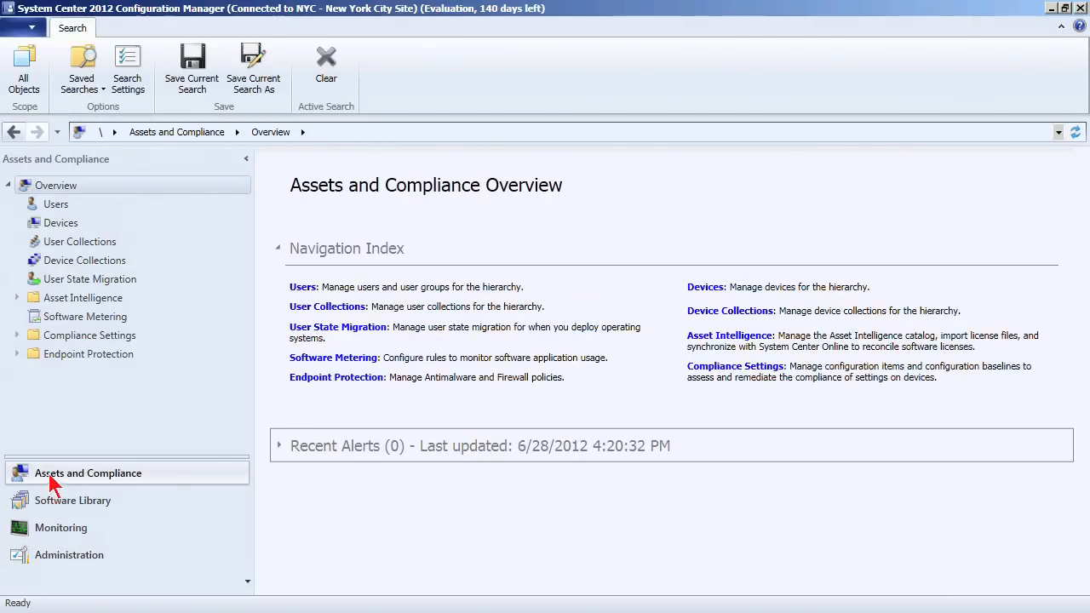
click(72, 225)
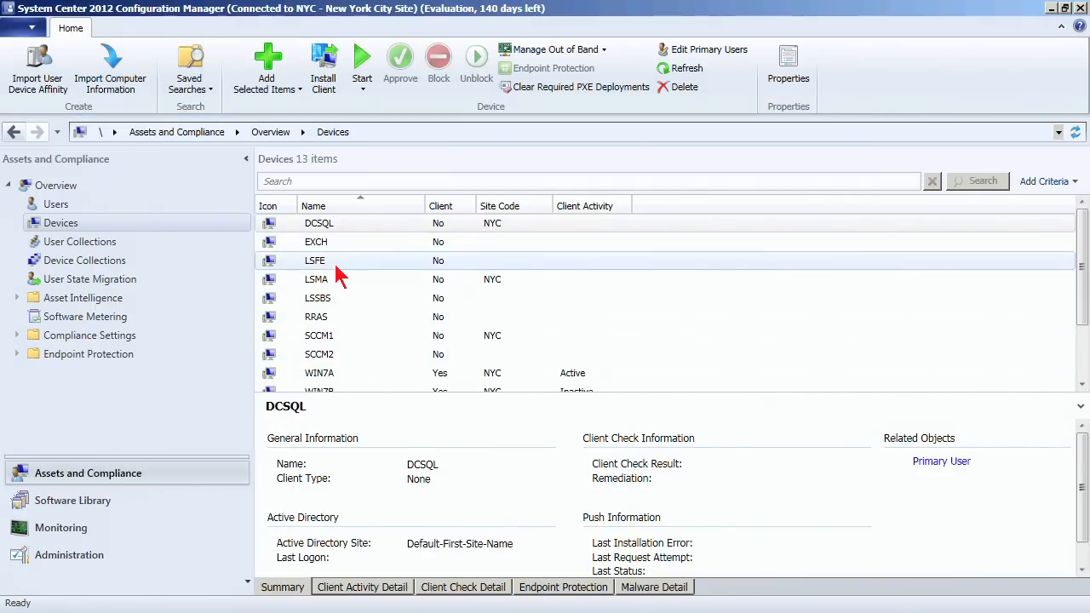
scroll(383, 307, down, 2)
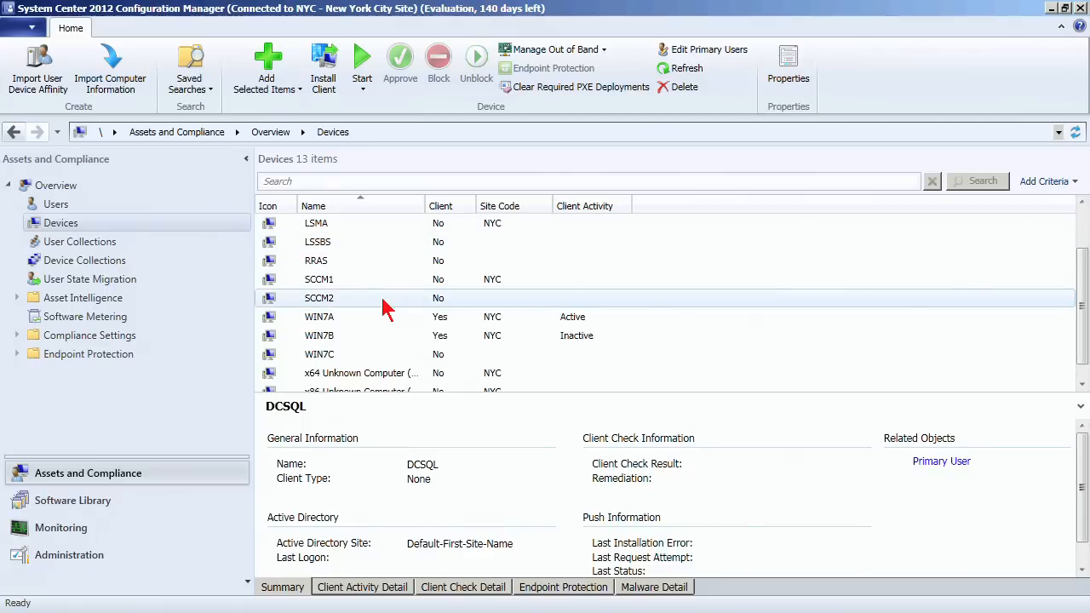
click(333, 300)
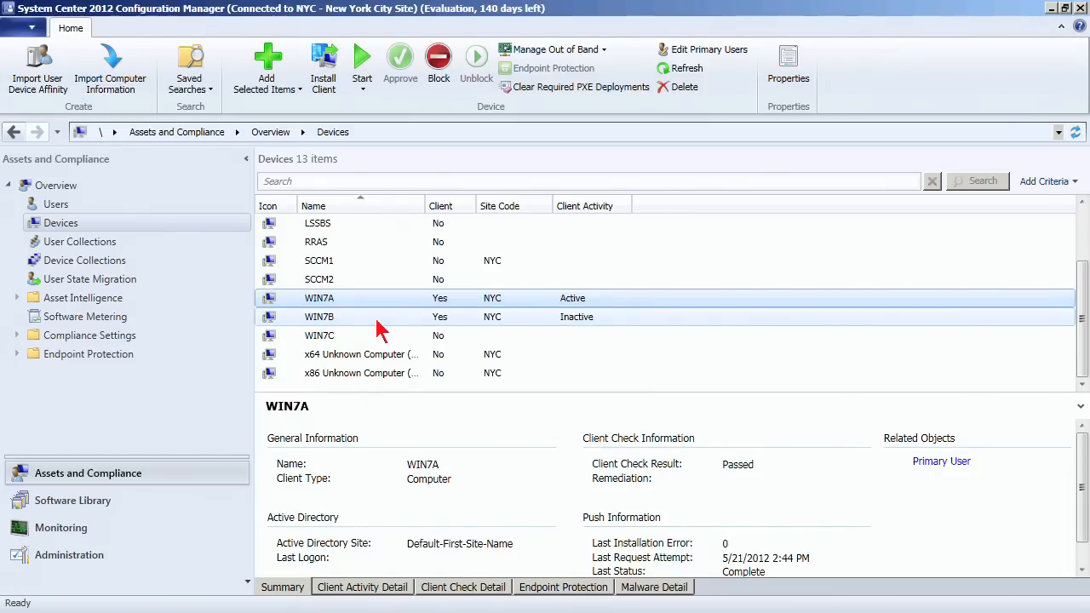
click(352, 337)
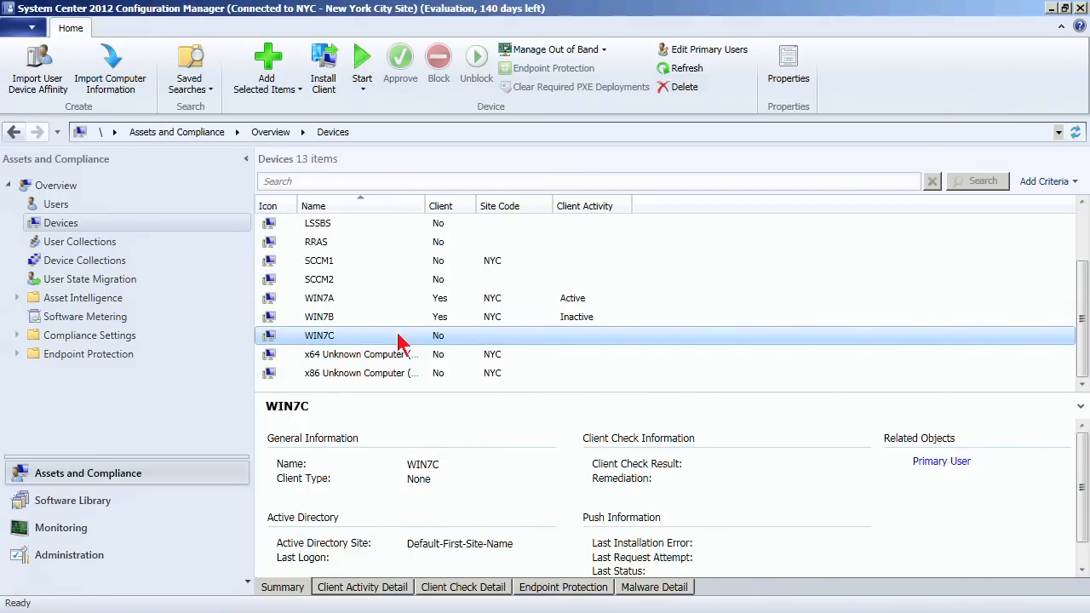
- Check the actions available for the EXCH device, including Install Client, without running any
scroll(396, 341, up, 2)
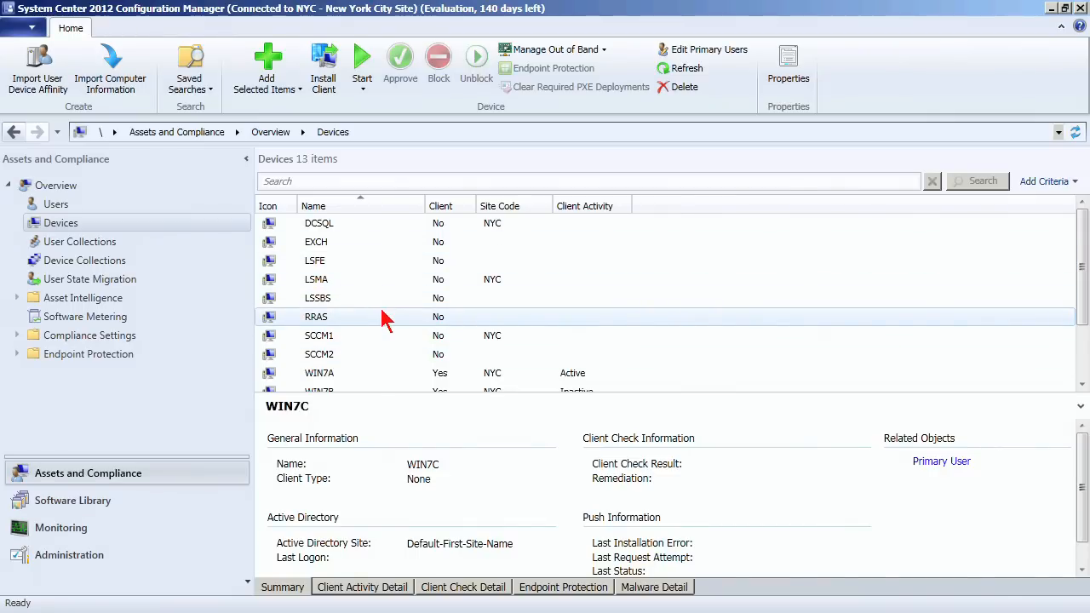
click(330, 244)
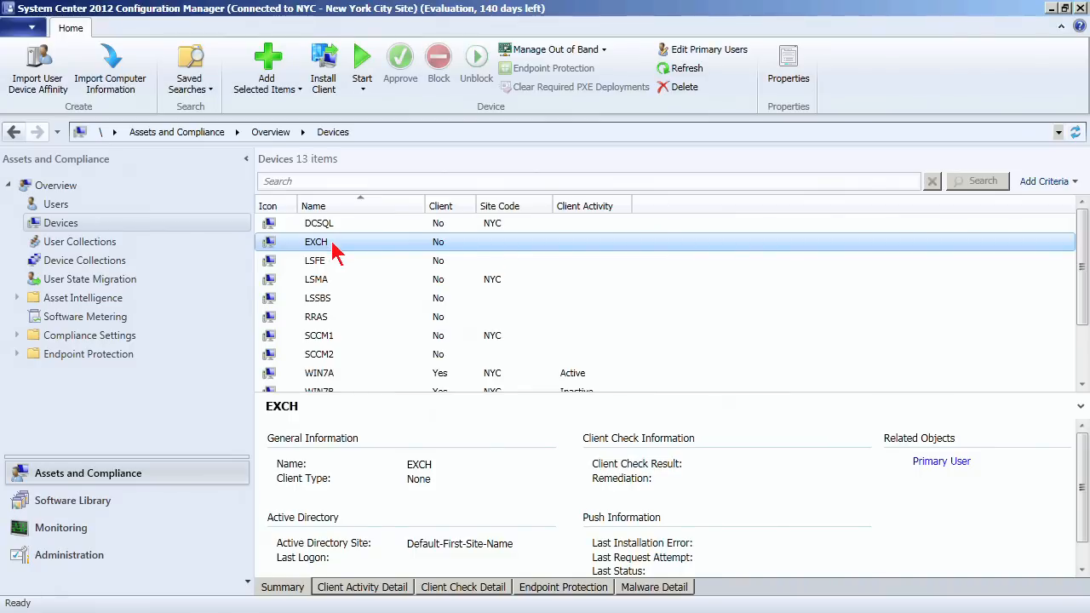
right_click(335, 249)
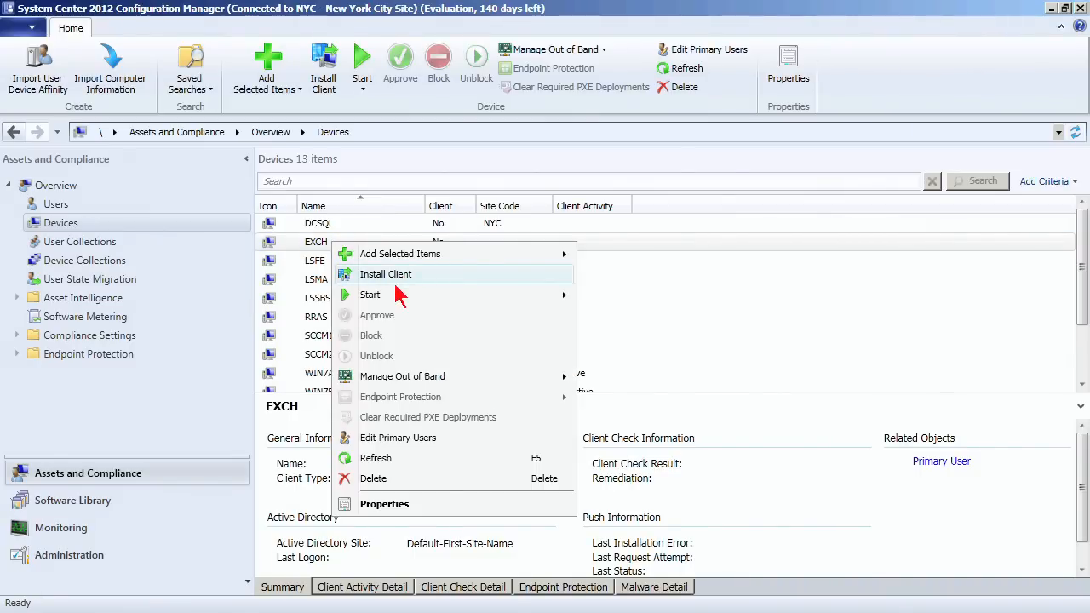
click(140, 227)
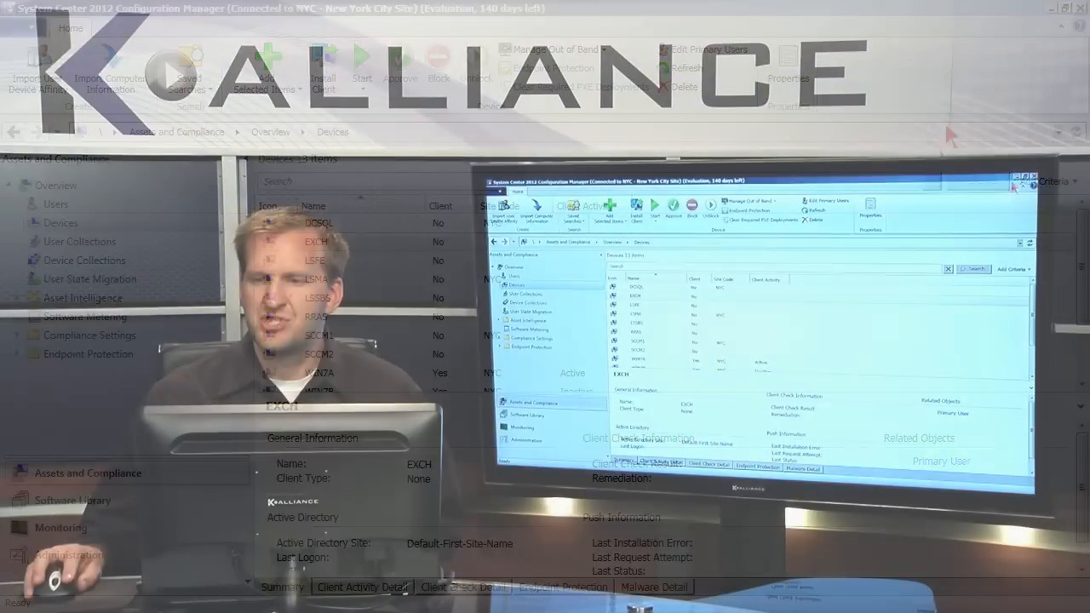